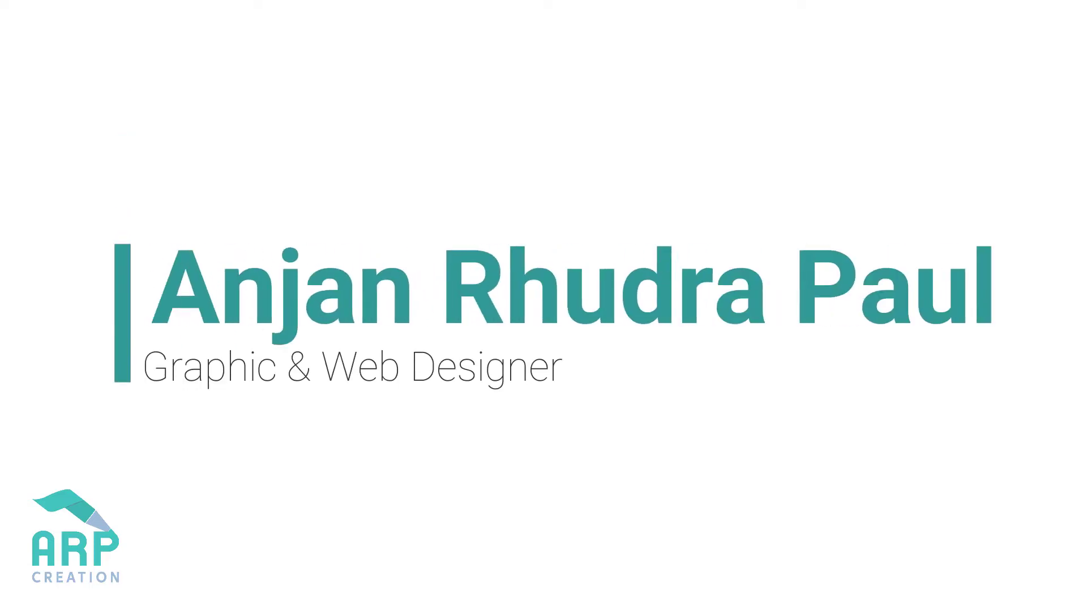
- Zoom in on the finished glowing-text reference photo, then minimize the photo viewer
click(876, 206)
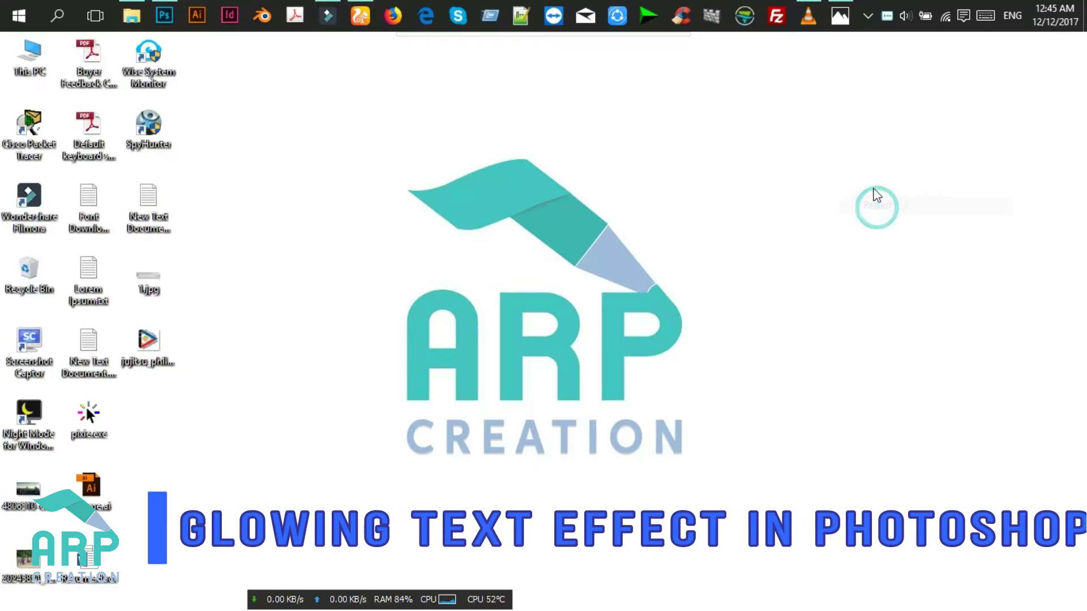
click(842, 13)
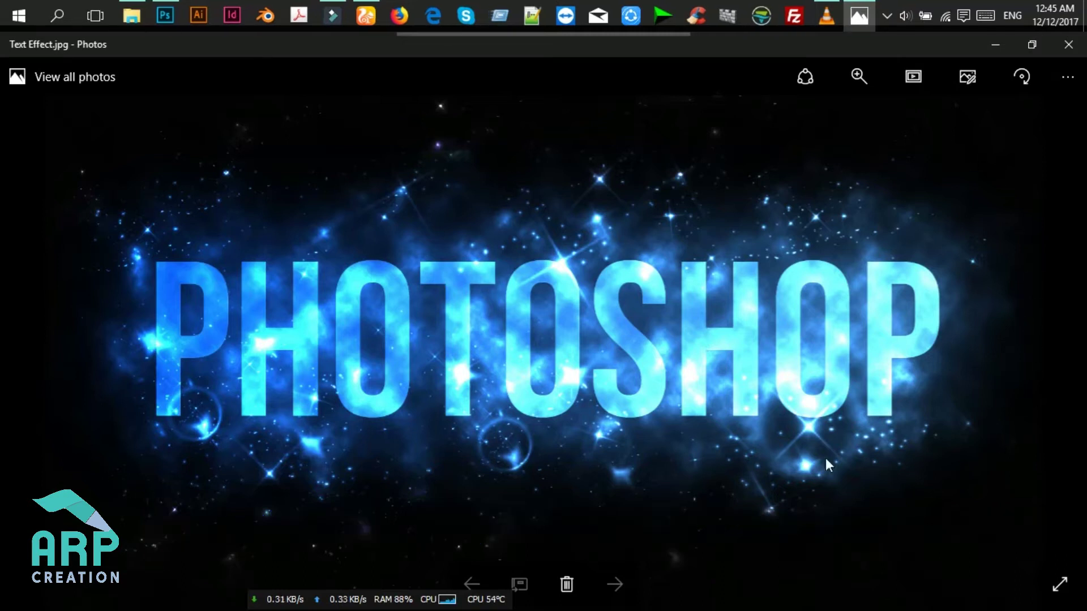
double_click(680, 469)
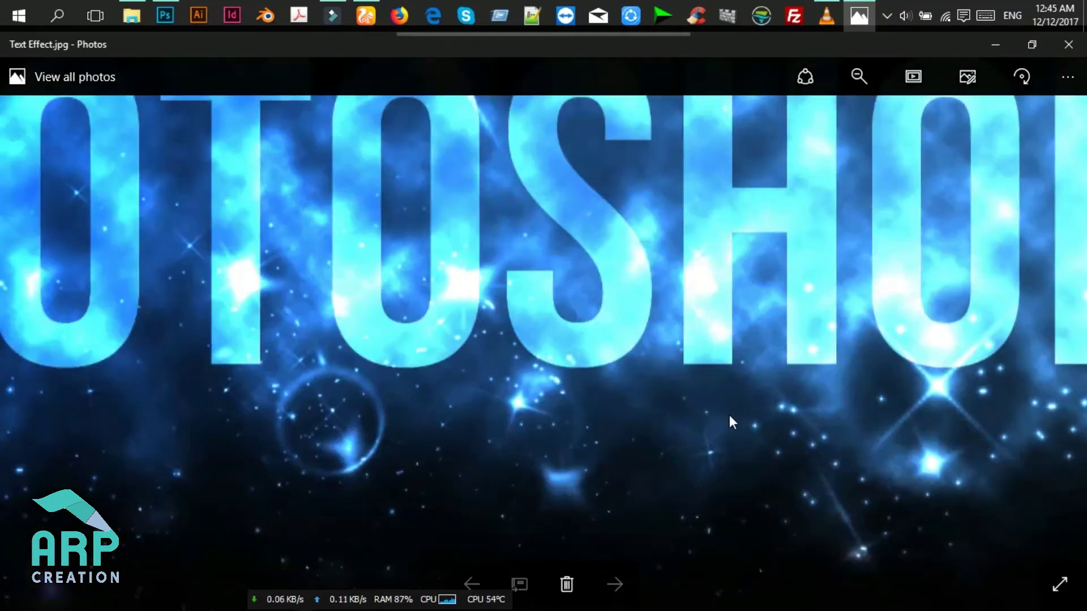
scroll(730, 416, down, 1)
scroll(729, 416, down, 2)
scroll(730, 416, down, 3)
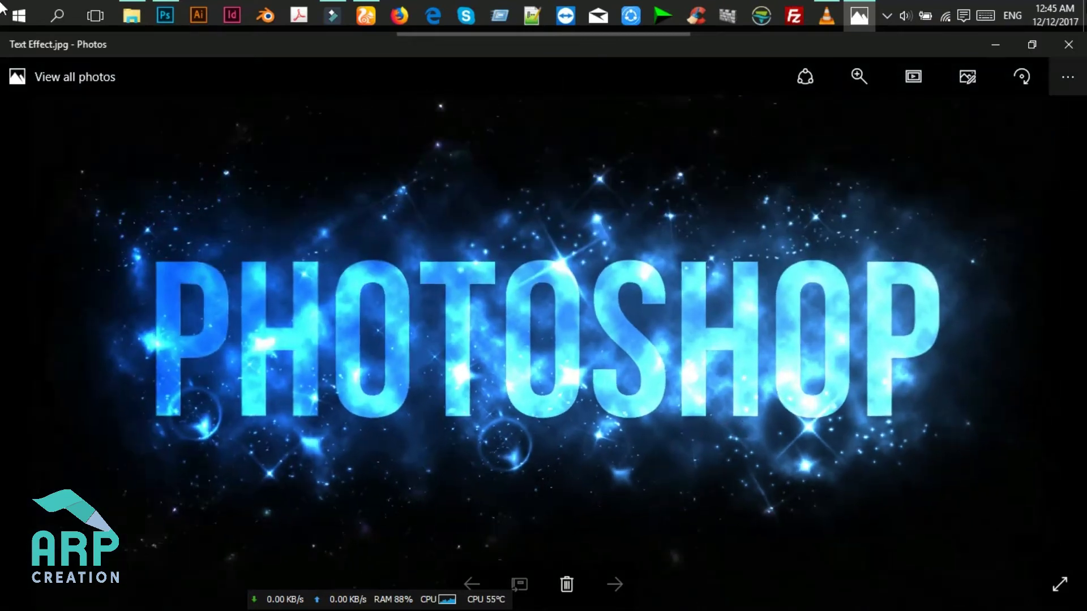
click(992, 43)
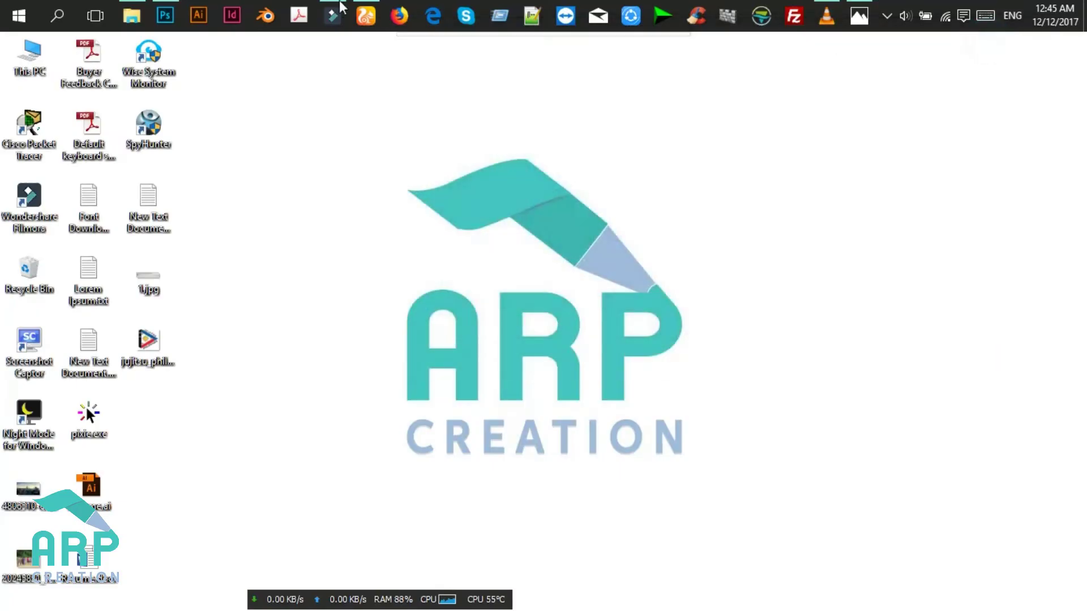
- Create a 4000 × 2200 px, 300 ppi RGB Color document with a Black background
click(163, 15)
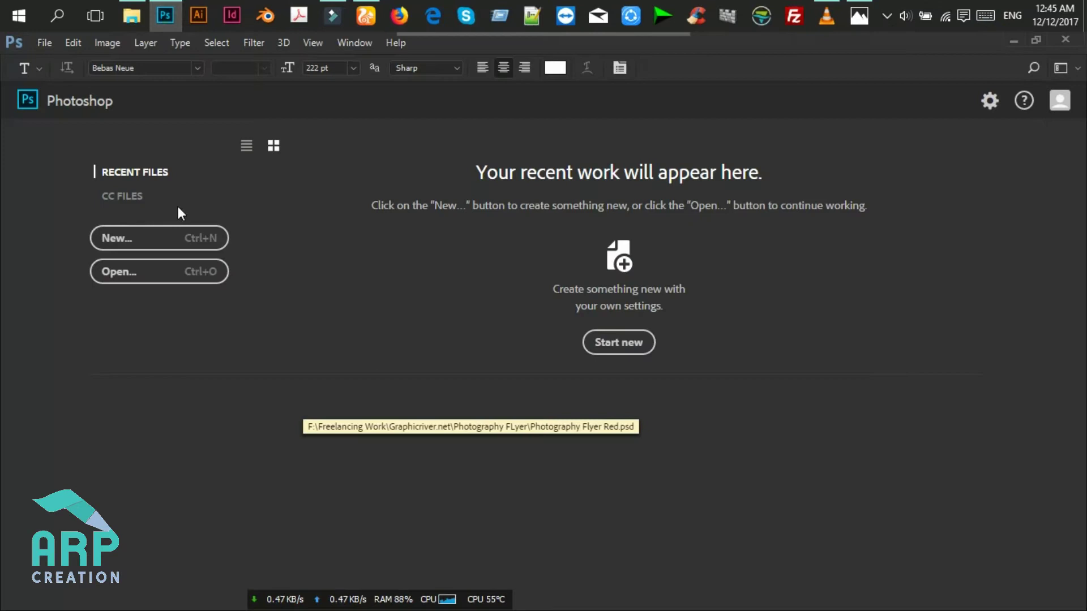
click(170, 246)
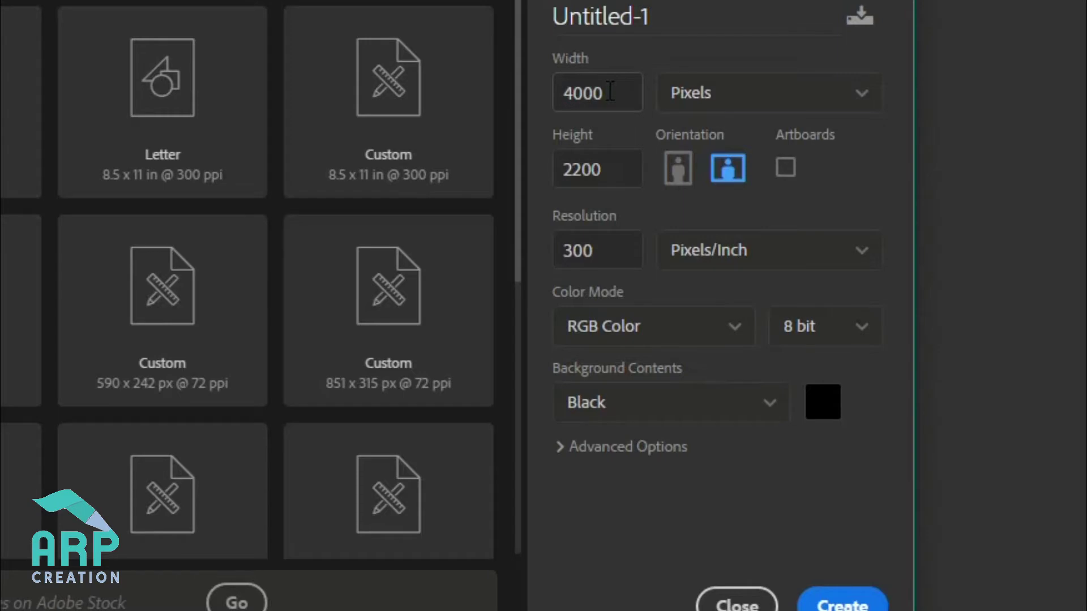
double_click(608, 91)
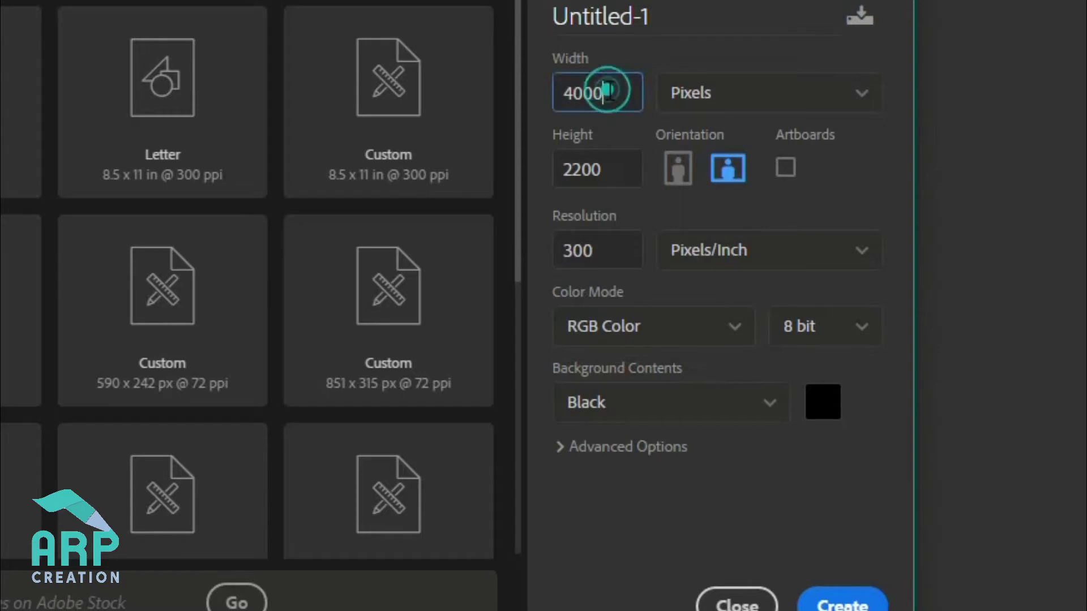
double_click(610, 172)
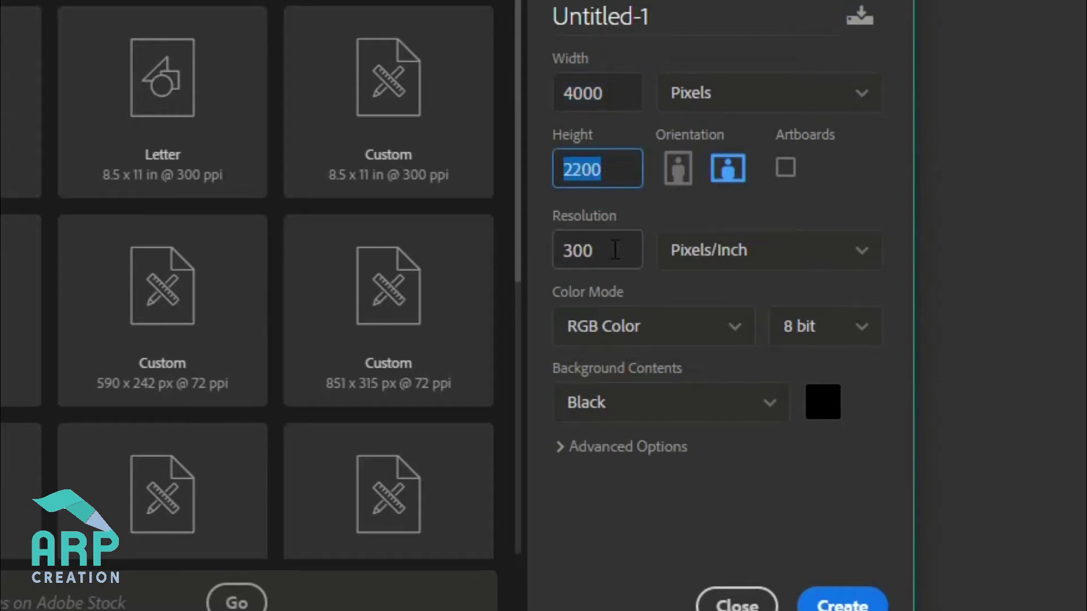
double_click(591, 251)
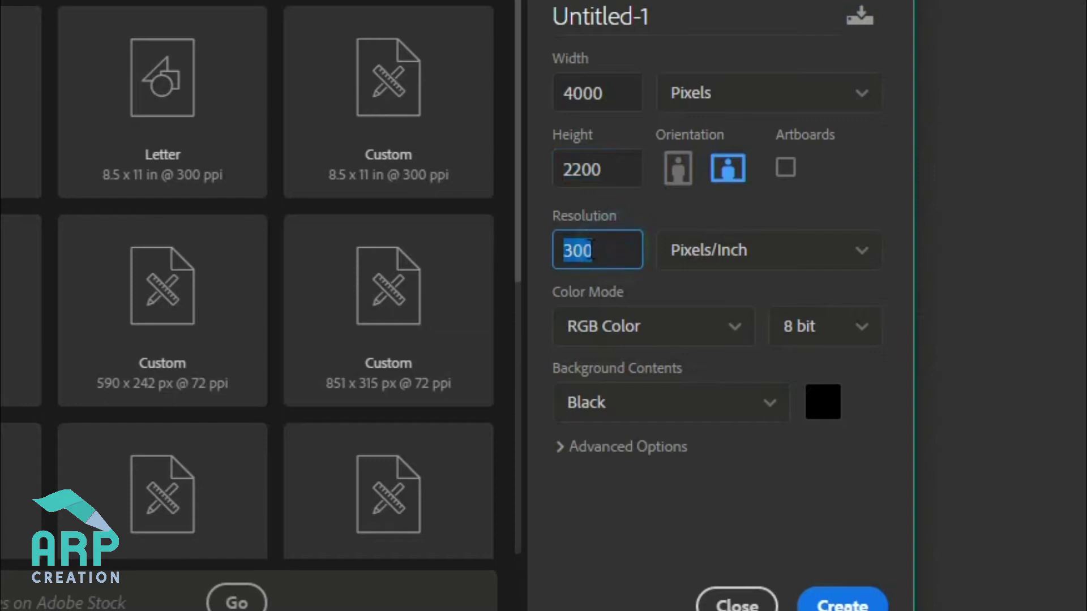
click(678, 336)
click(646, 331)
click(650, 406)
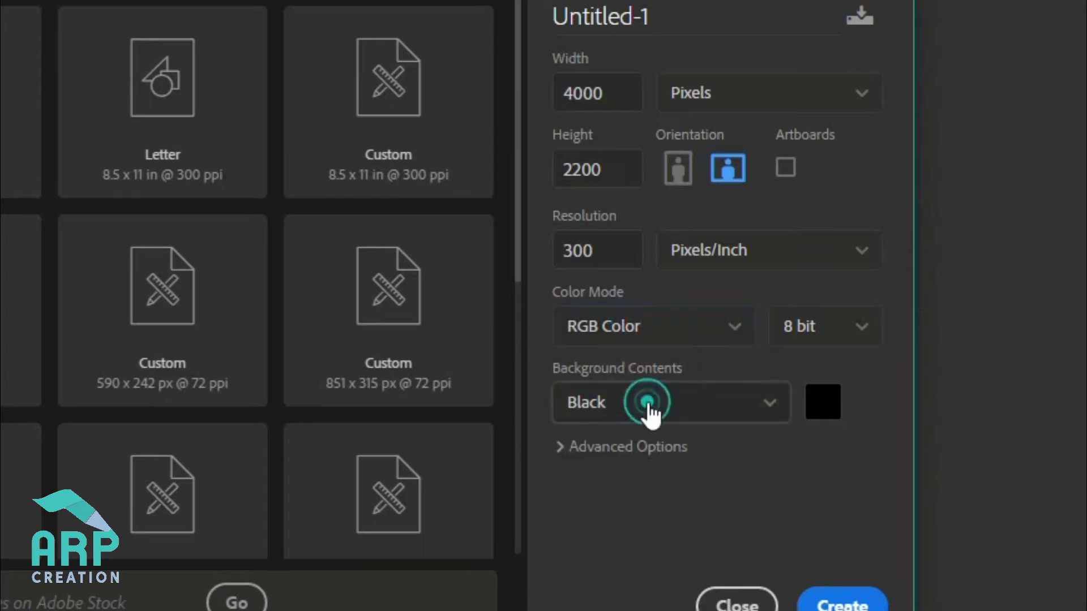
click(822, 473)
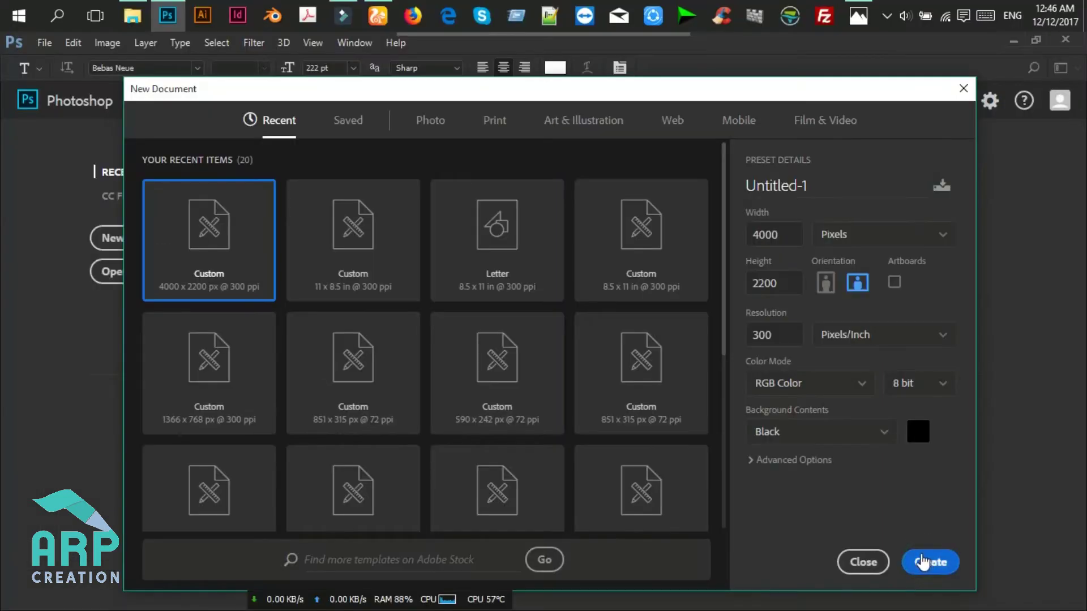
key(Return)
- Unlock the Background layer into an editable Layer 0
scroll(477, 366, down, 3)
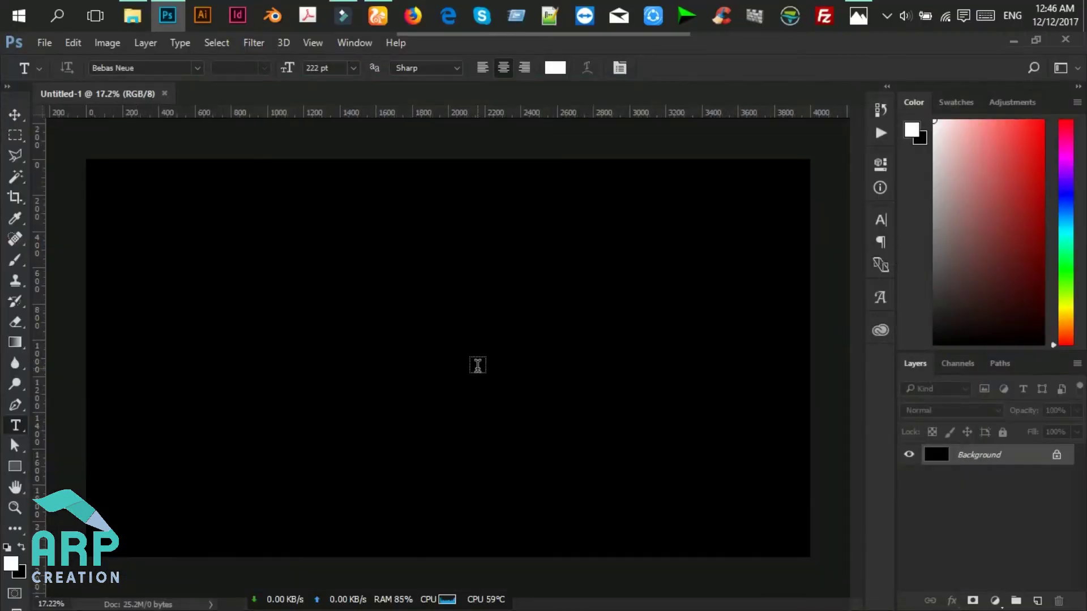
scroll(477, 366, up, 1)
scroll(476, 364, up, 1)
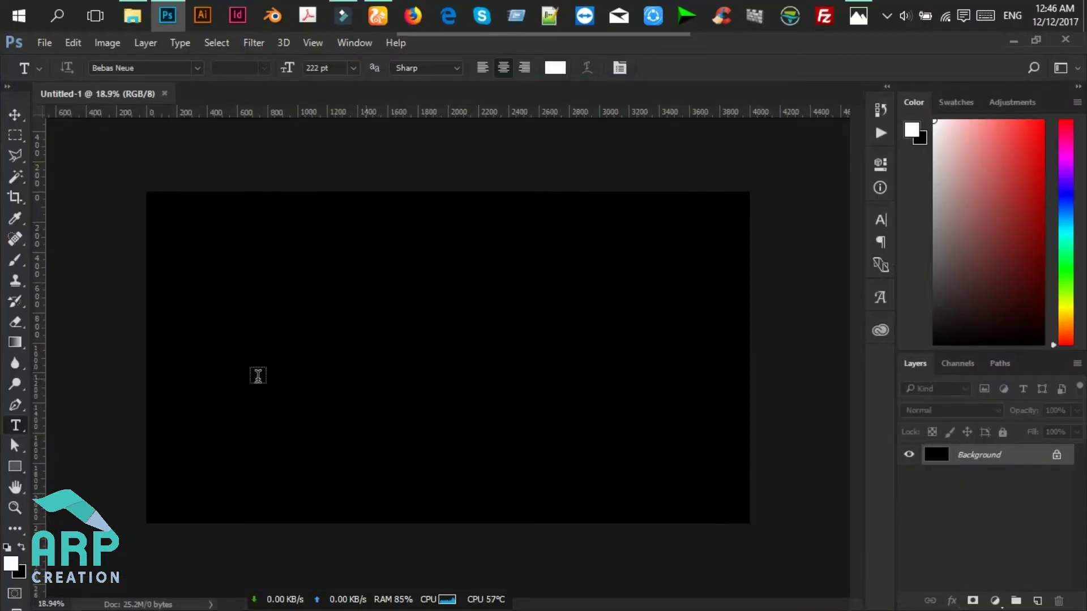
click(1057, 456)
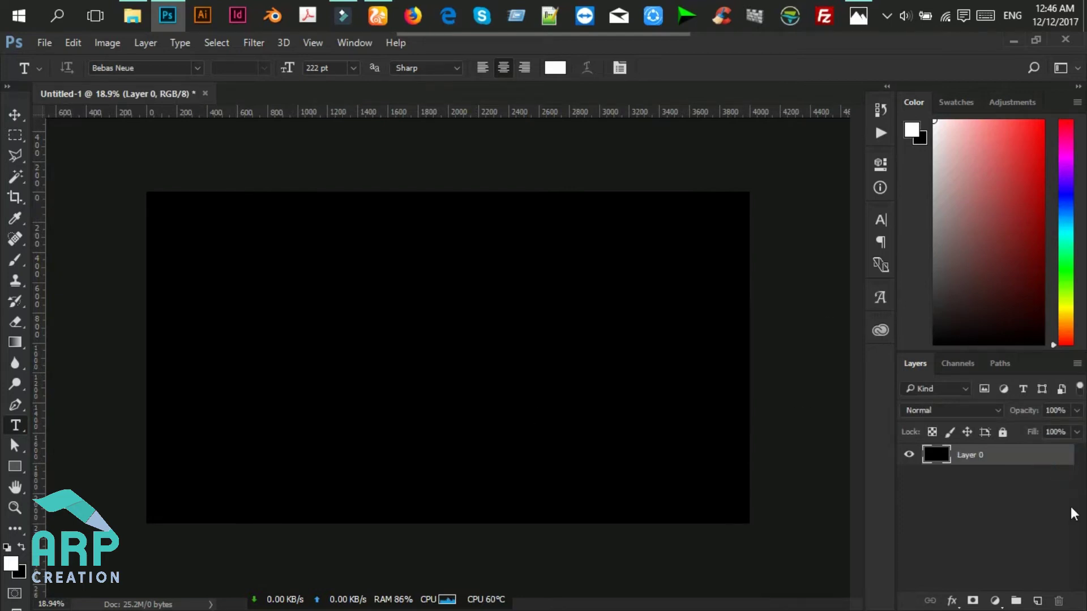
- Type PHOTOSHOP in white Bebas Neue 222 pt and move it to the canvas centre
click(404, 356)
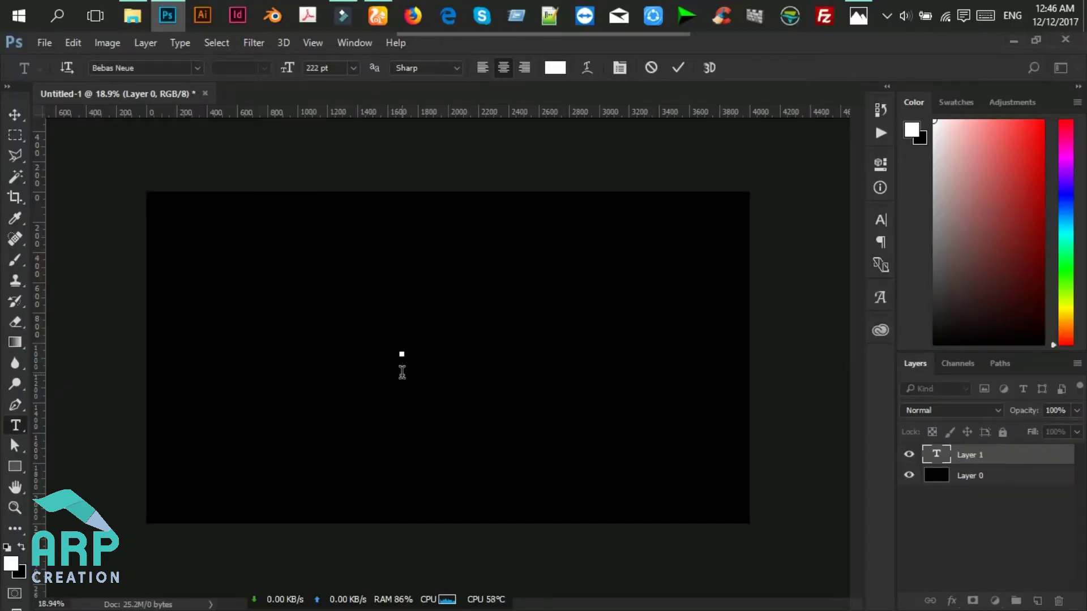
text(PHOTO)
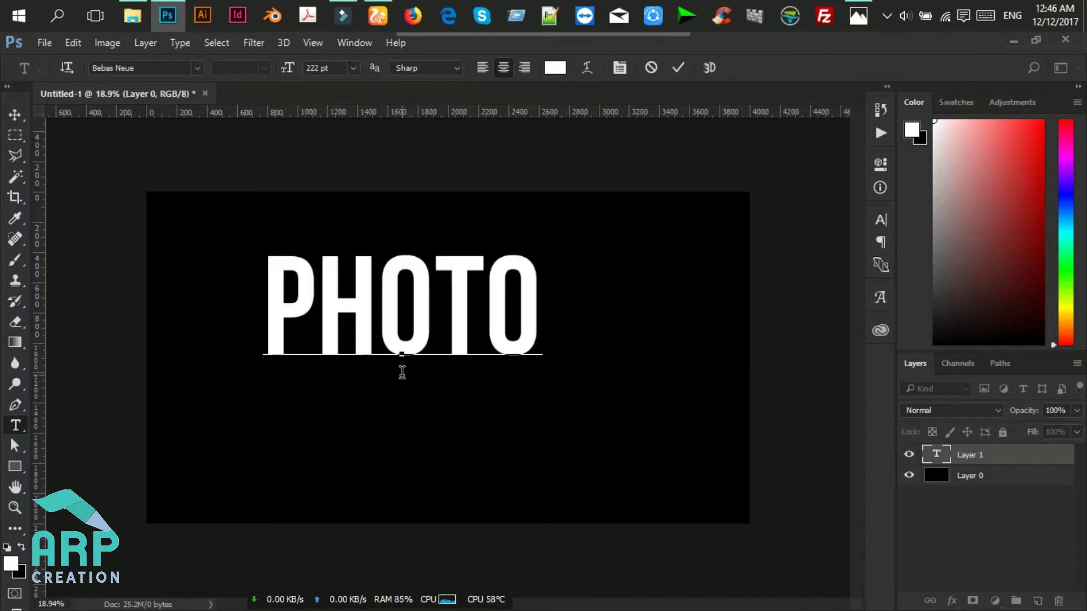
text(SHOP)
key(ctrl+a)
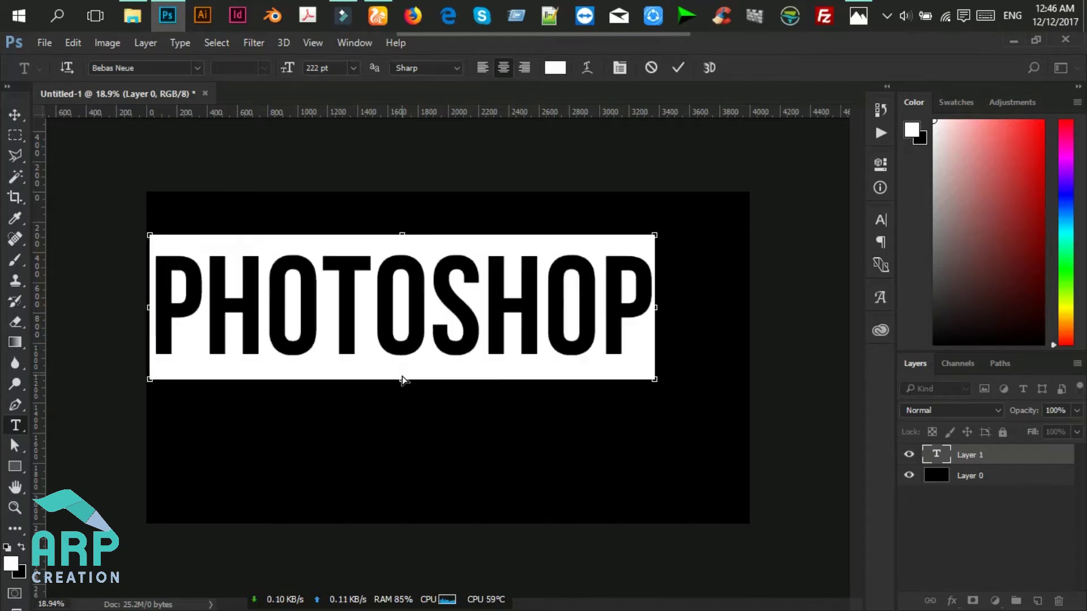
click(15, 115)
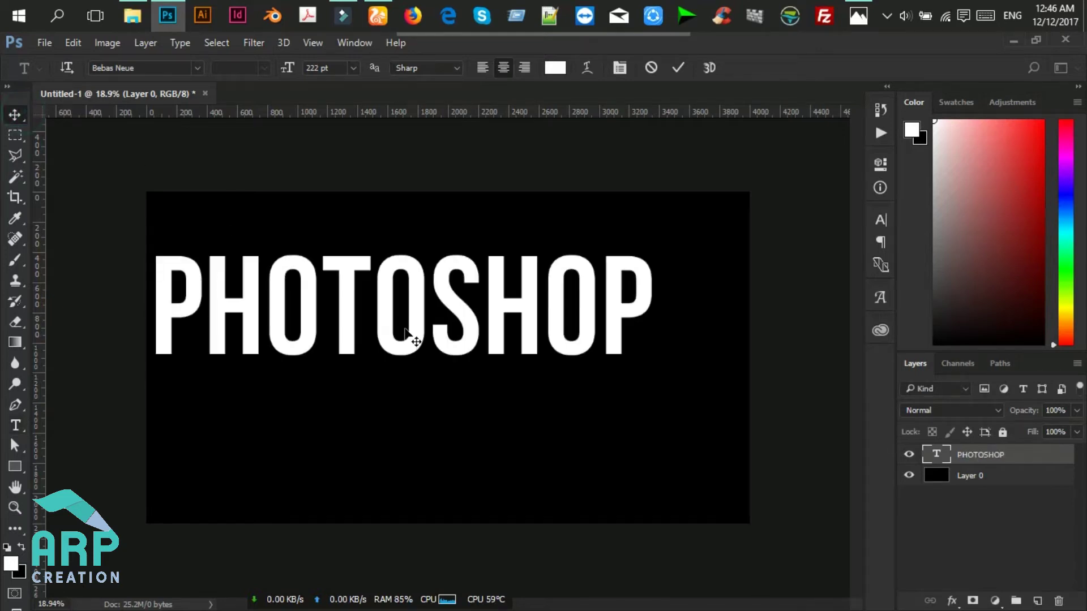
drag(347, 281, 401, 338)
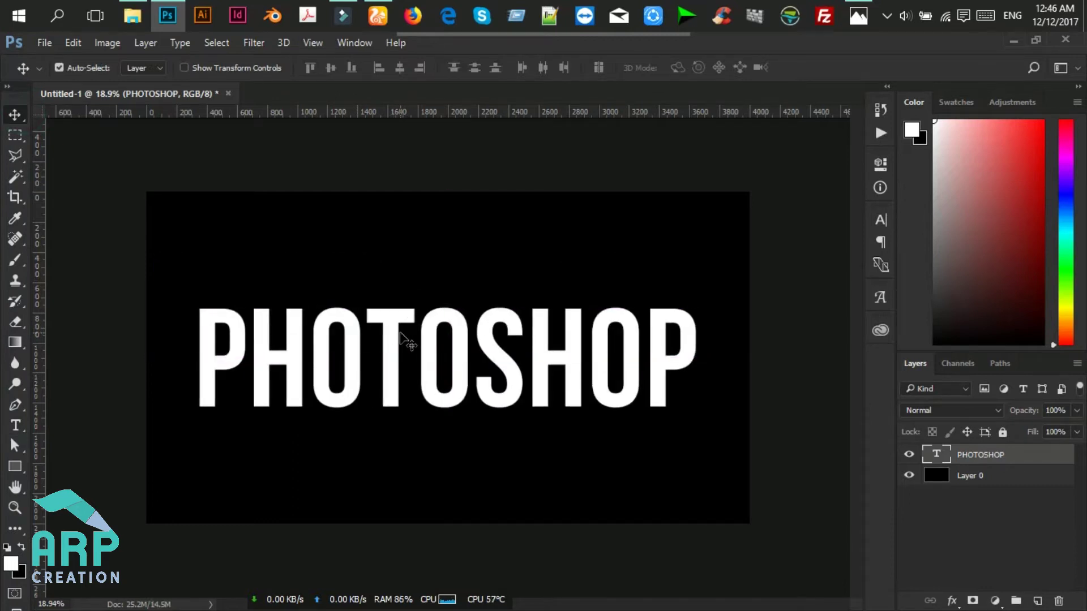
scroll(400, 335, down, 1)
scroll(400, 346, up, 1)
scroll(400, 346, up, 1)
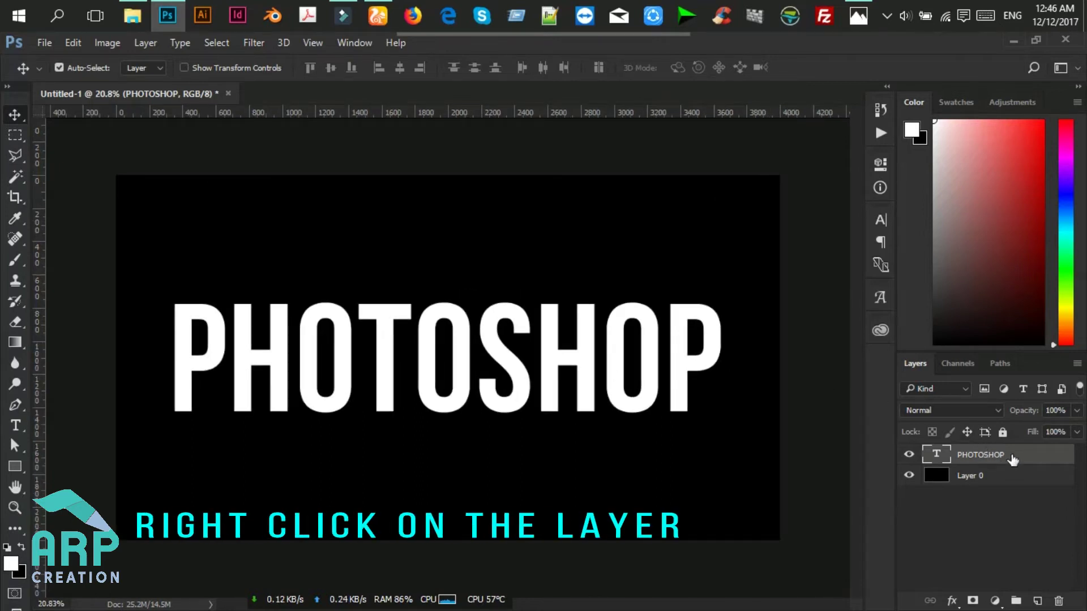
- Rasterize the PHOTOSHOP type layer, duplicate it with Ctrl+J, and load the copy's letter selection
right_click(1013, 460)
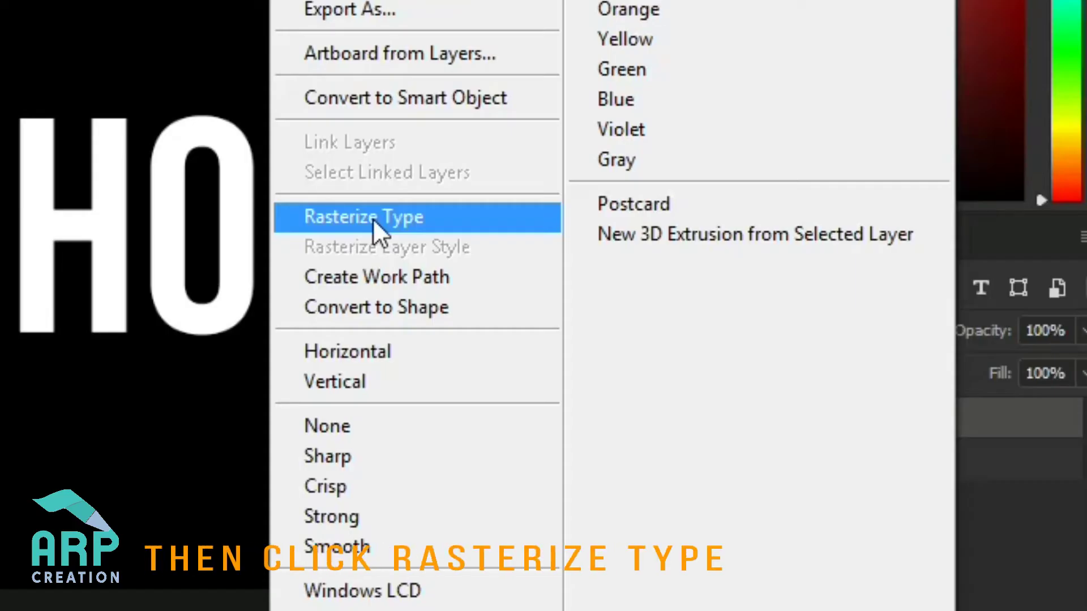
click(373, 219)
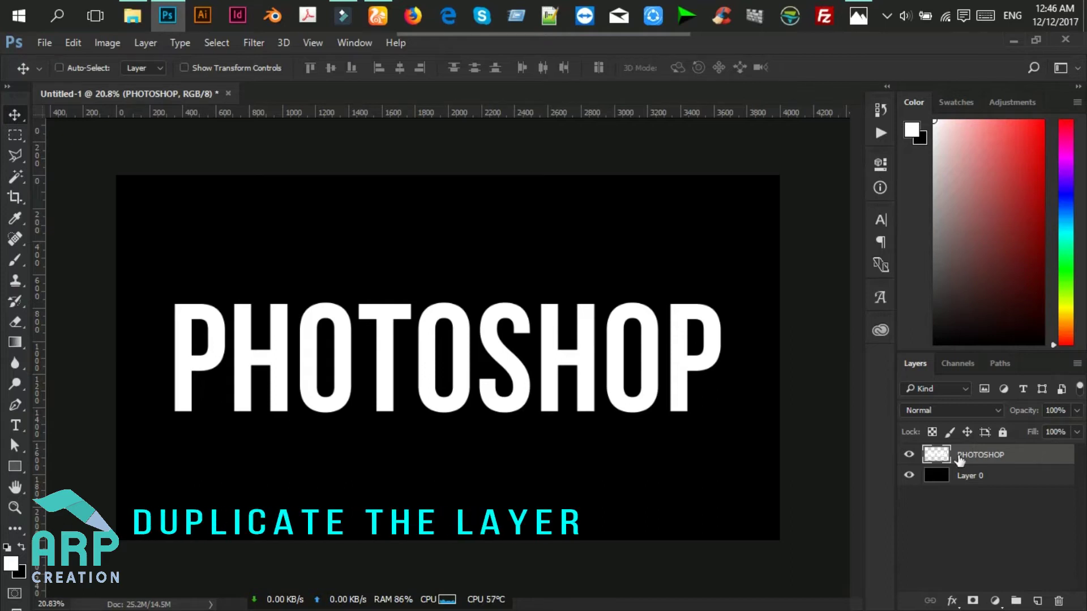
key(ctrl+j)
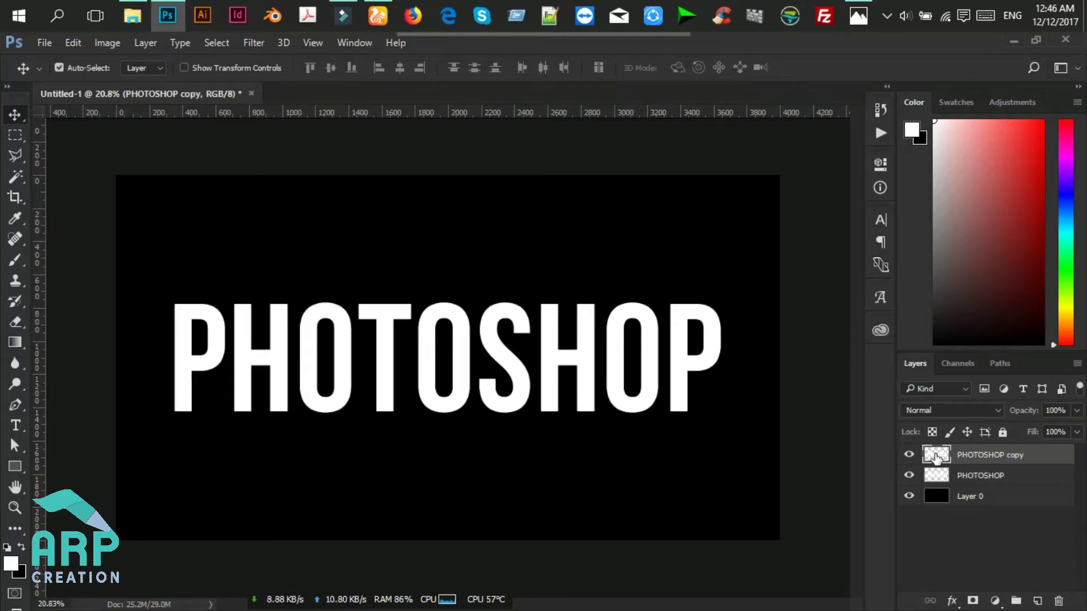
ctrl+click(935, 458)
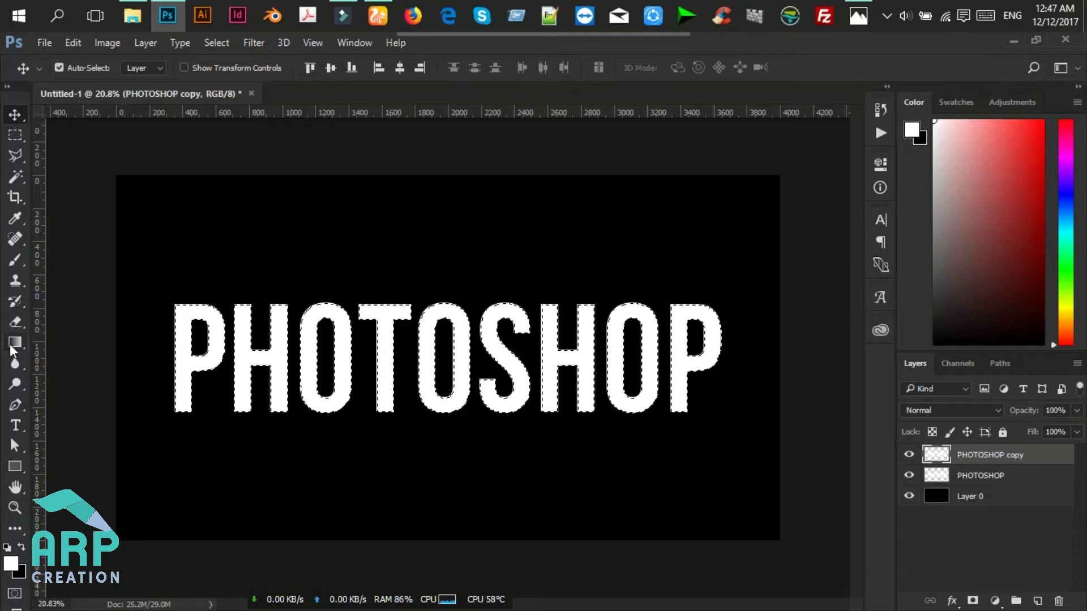
- In the Gradient Editor, set the left stop to #4393e6 and the right stop's hex to 0643b3
click(13, 344)
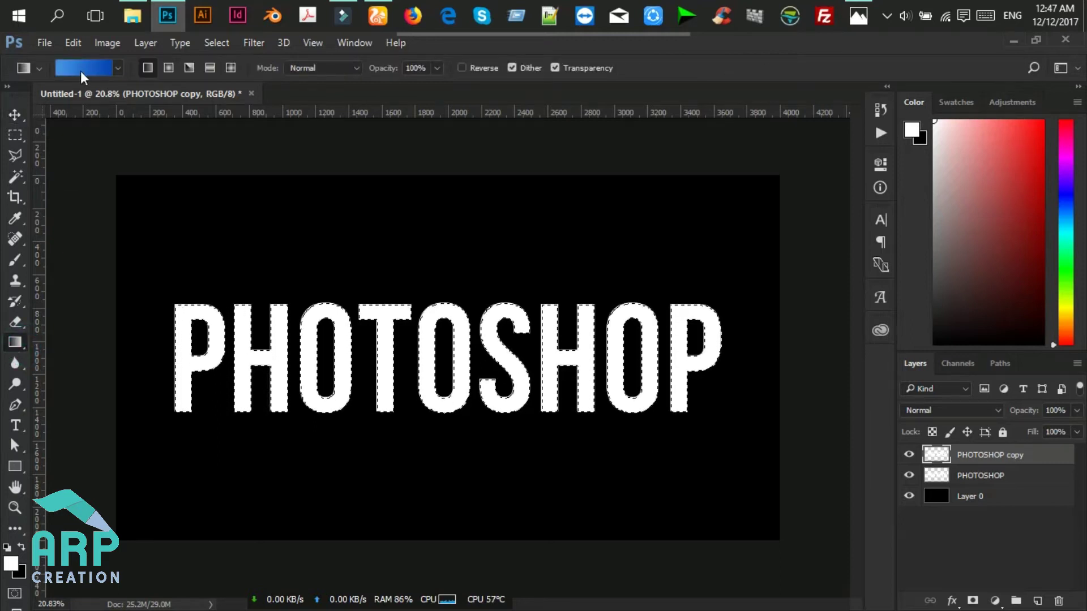
click(81, 69)
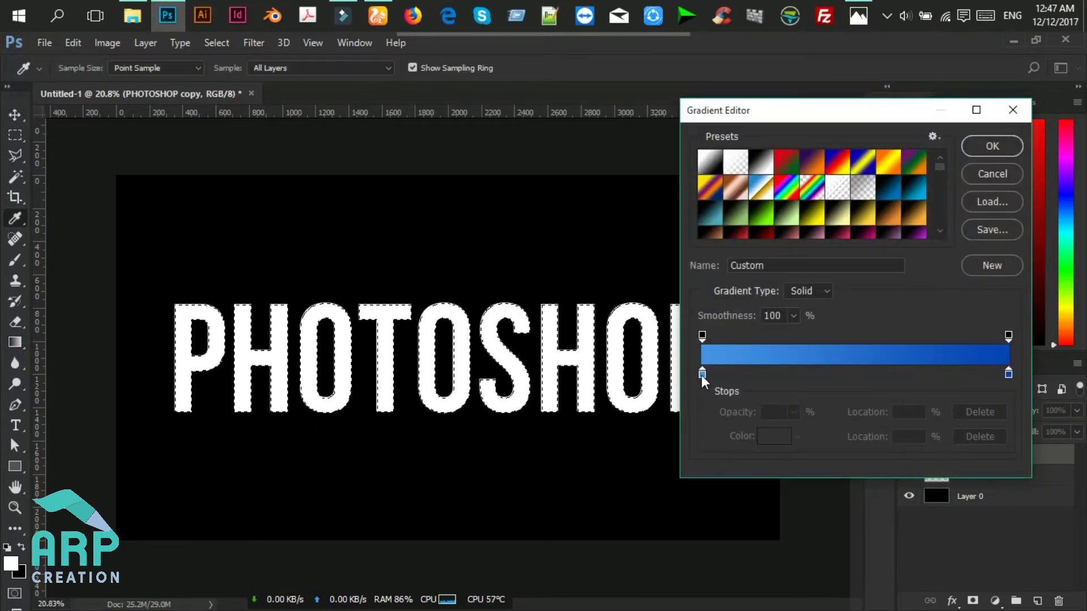
click(702, 373)
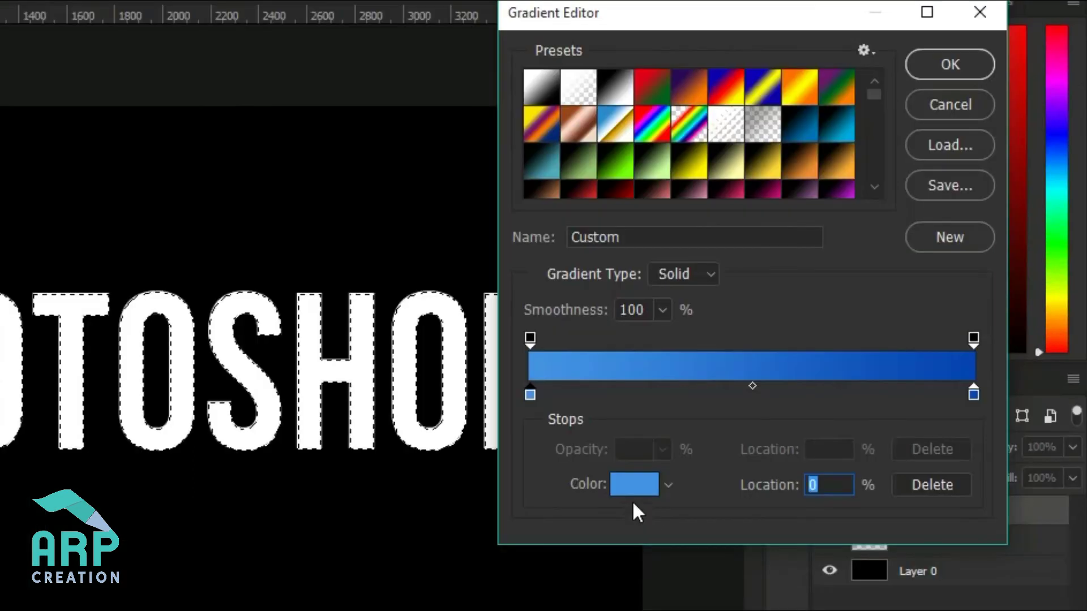
click(633, 493)
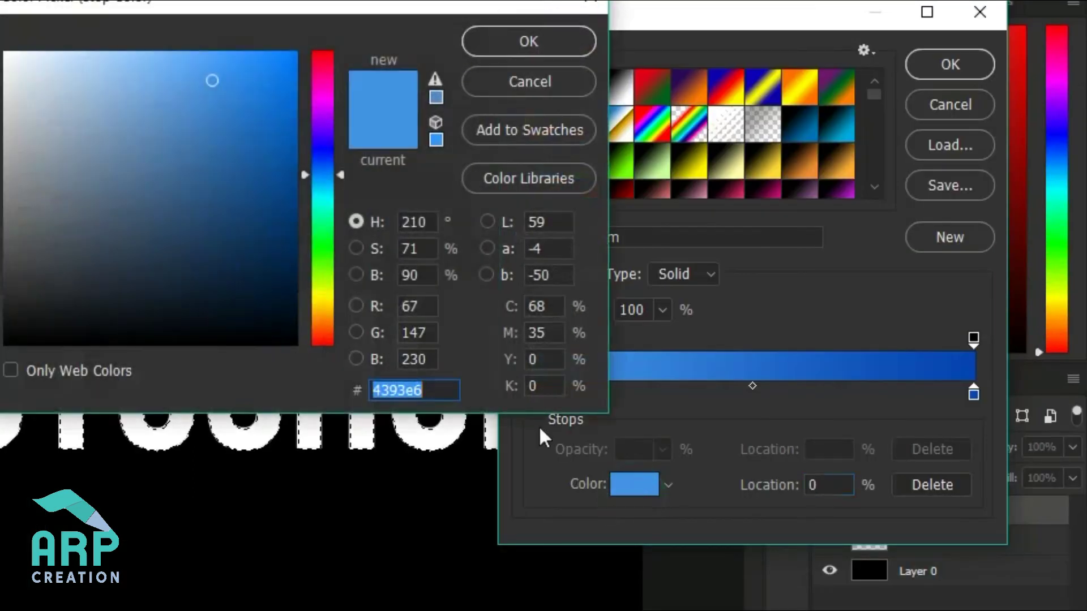
click(443, 396)
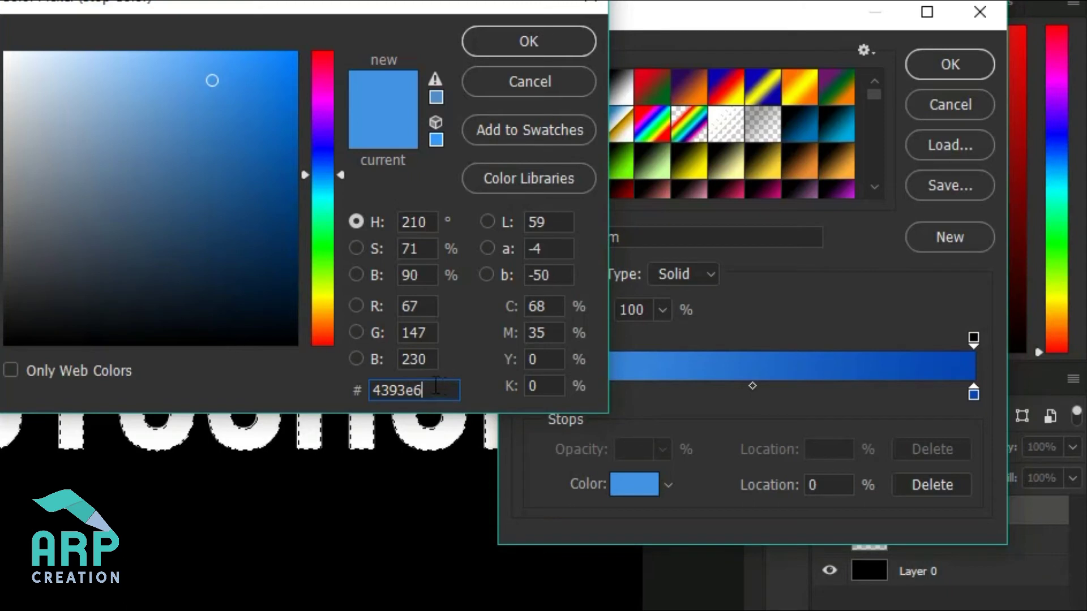
click(541, 48)
click(973, 393)
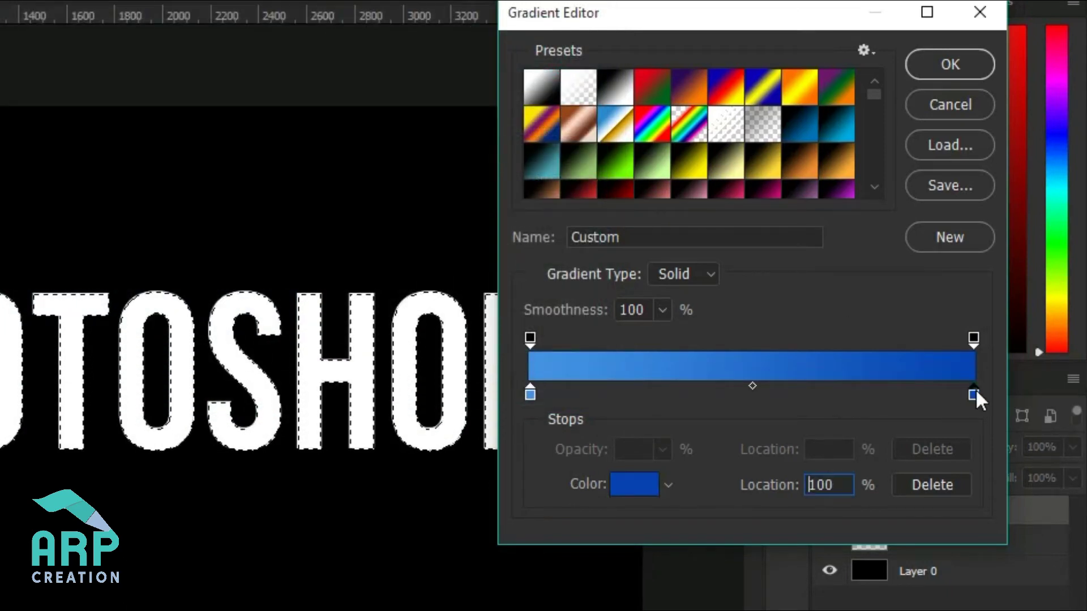
click(623, 484)
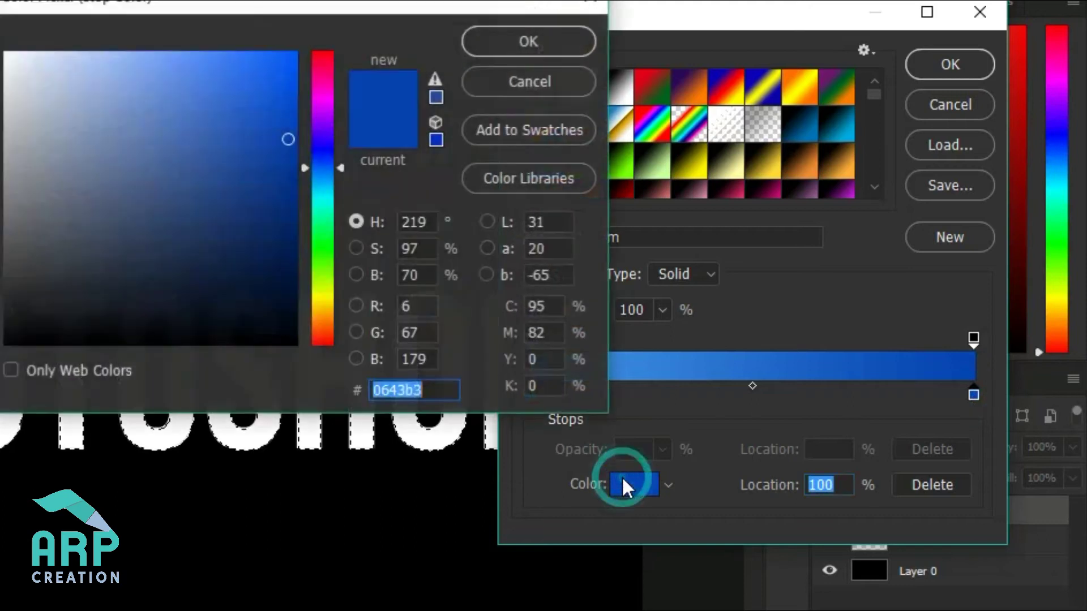
click(434, 391)
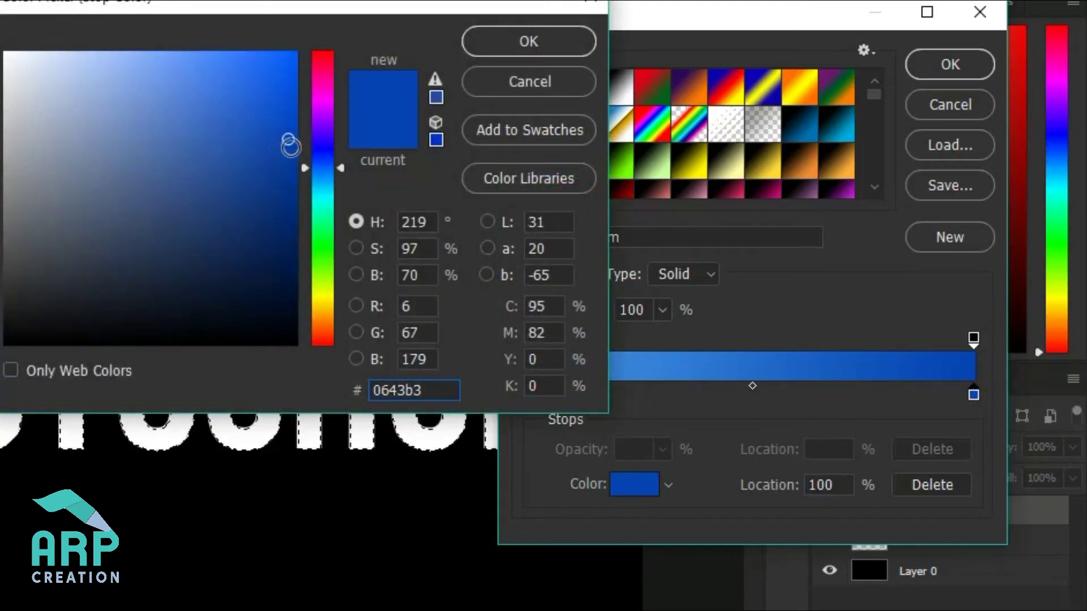
- Confirm the 0643b3 right stop, close the Gradient Editor, and make the Gradient tool active
click(553, 46)
click(950, 64)
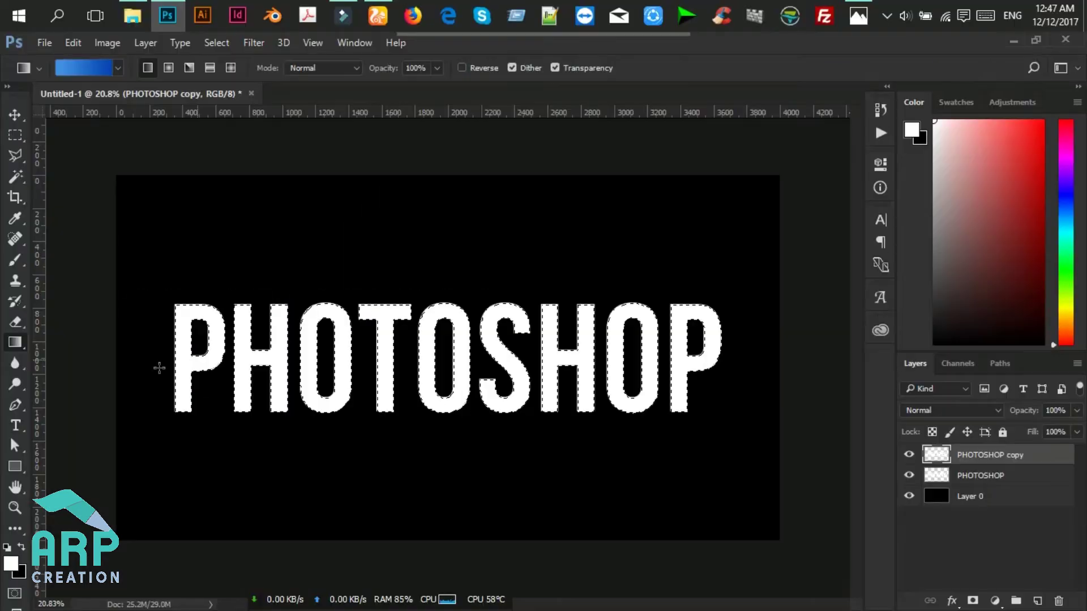
click(17, 344)
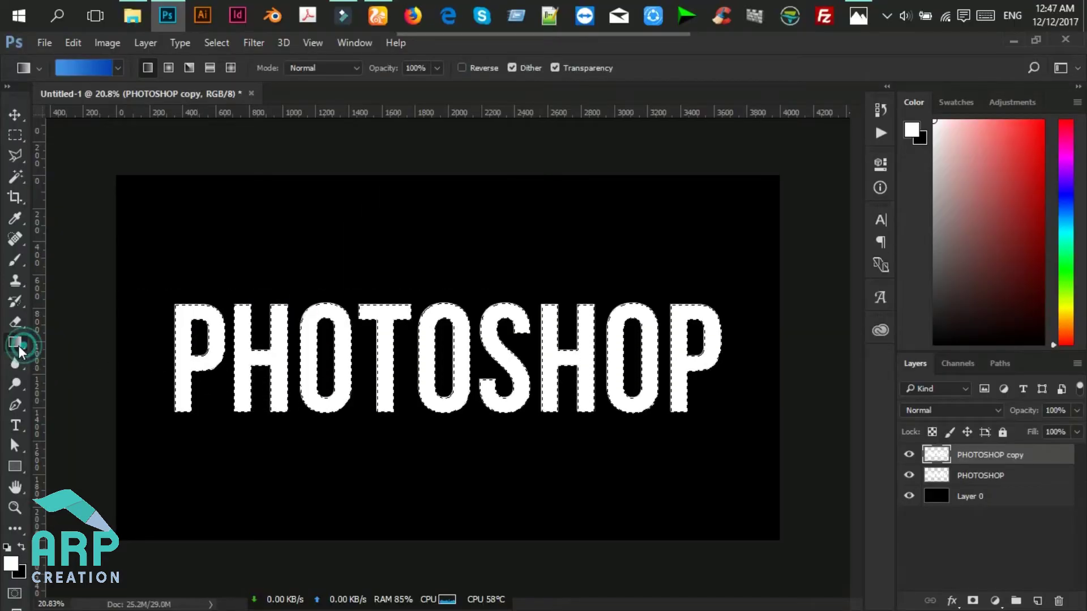
right_click(19, 352)
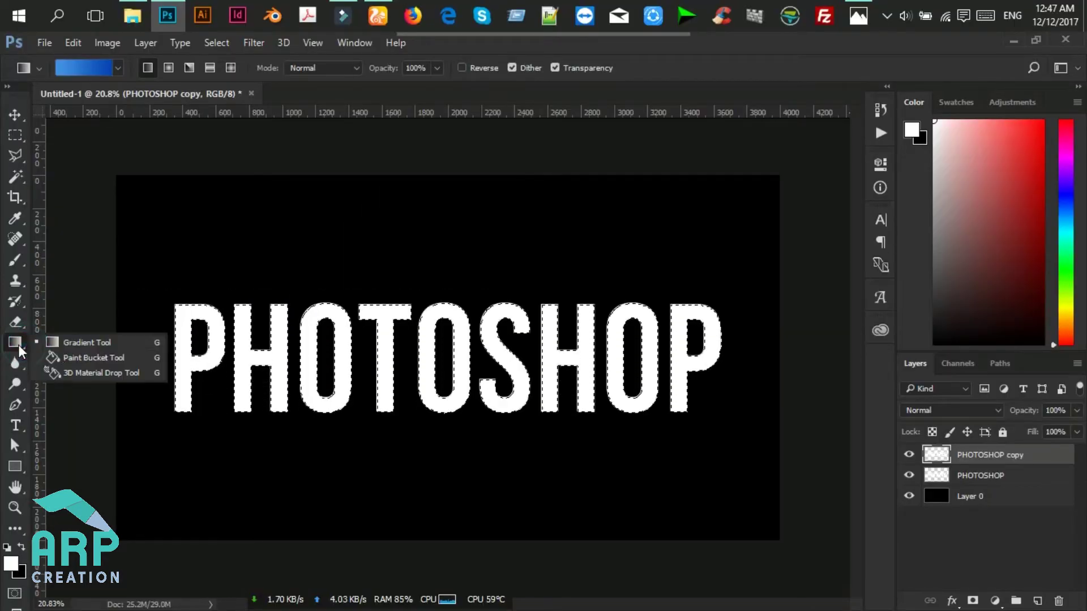
click(78, 343)
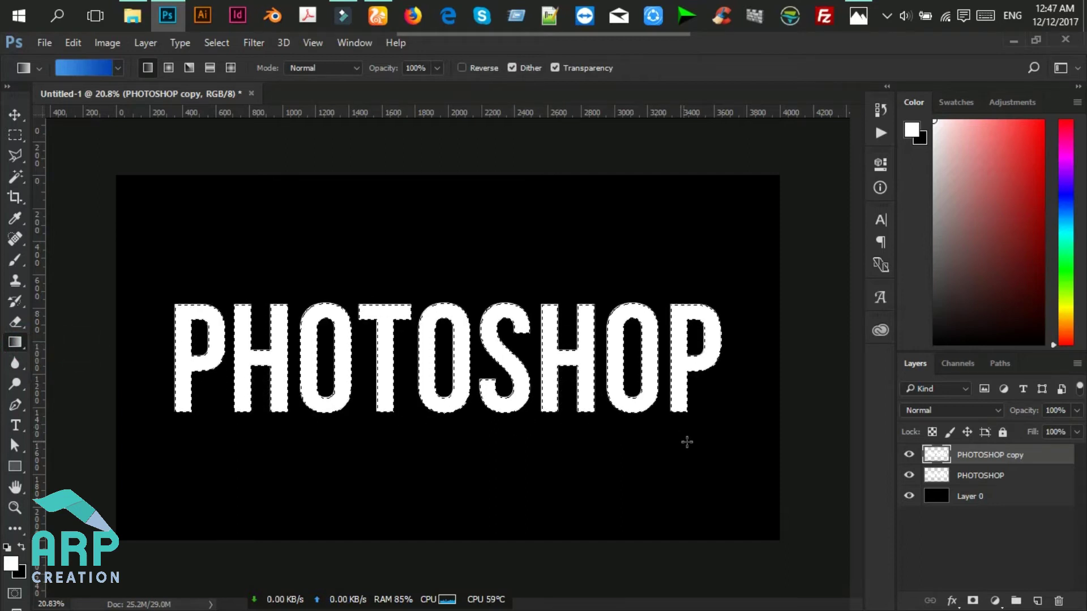
- Sweep the blue gradient across the selected letters, deselect, and duplicate the layer as PHOTOSHOP copy 2
drag(698, 444, 175, 243)
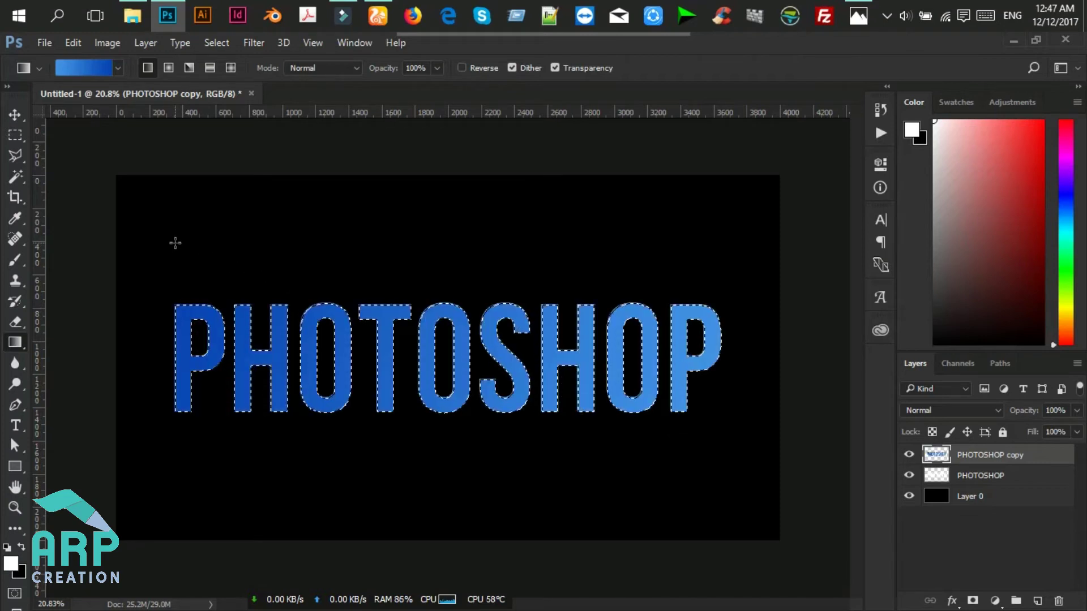
key(ctrl+d)
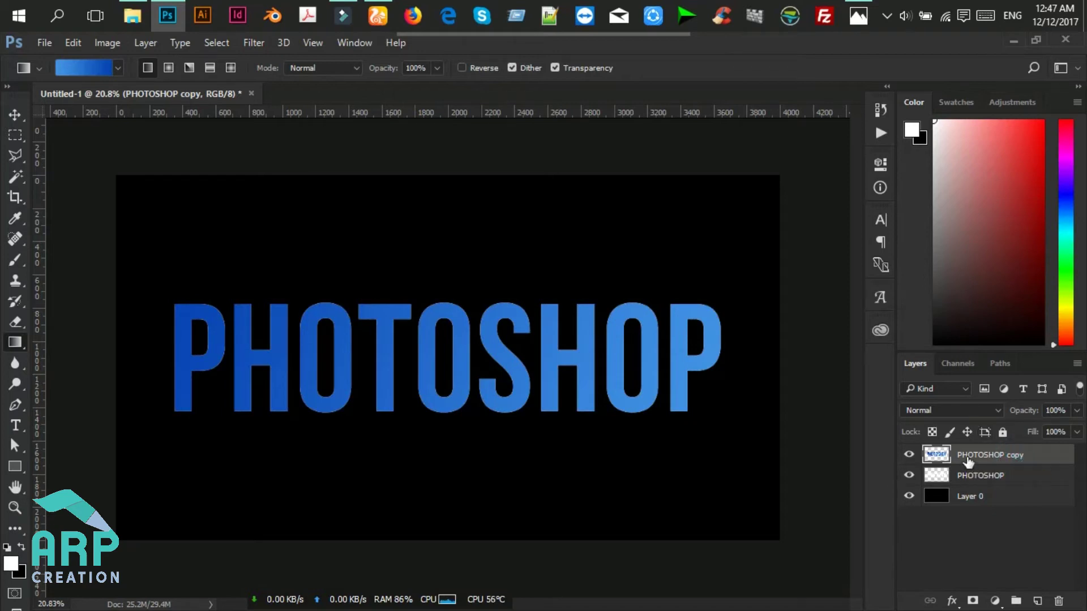
drag(968, 462, 945, 468)
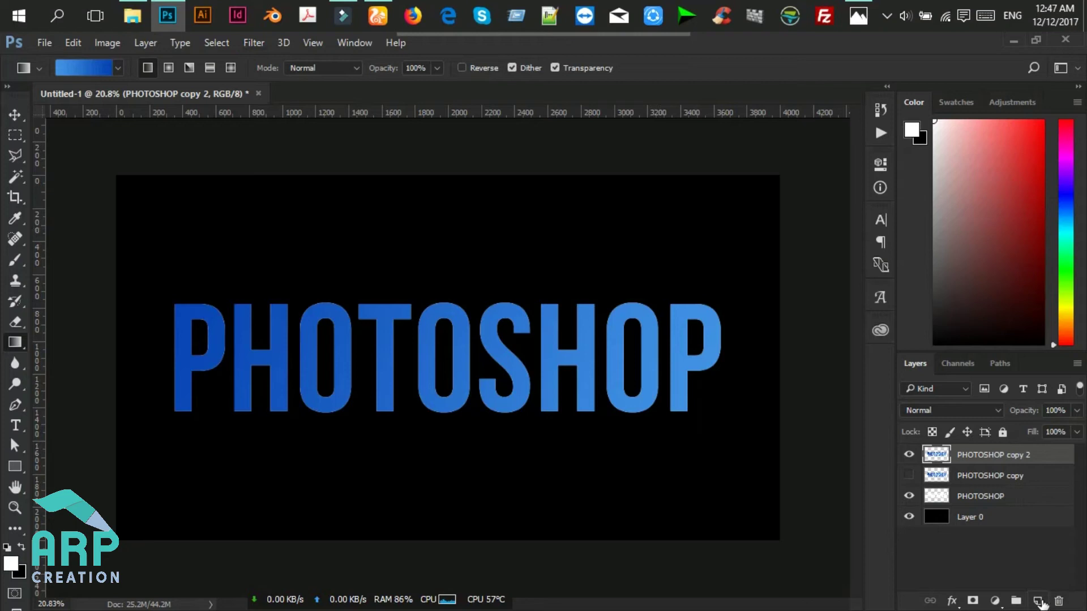
- Add a new Layer 1, render Clouds on it, and set its blend mode to Color Dodge
click(1039, 602)
click(259, 40)
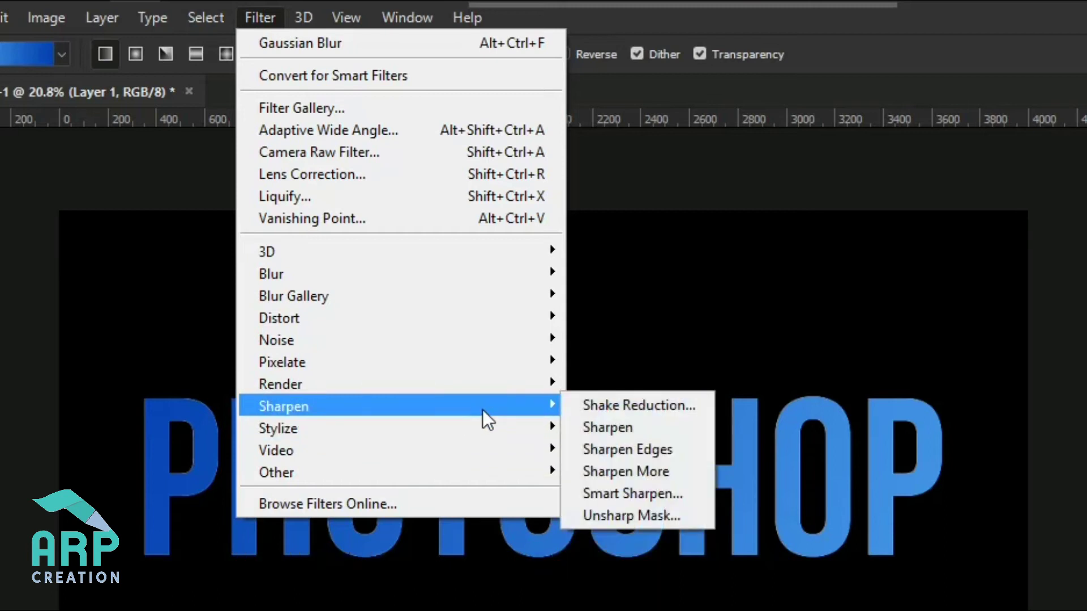
mouse_move(280, 384)
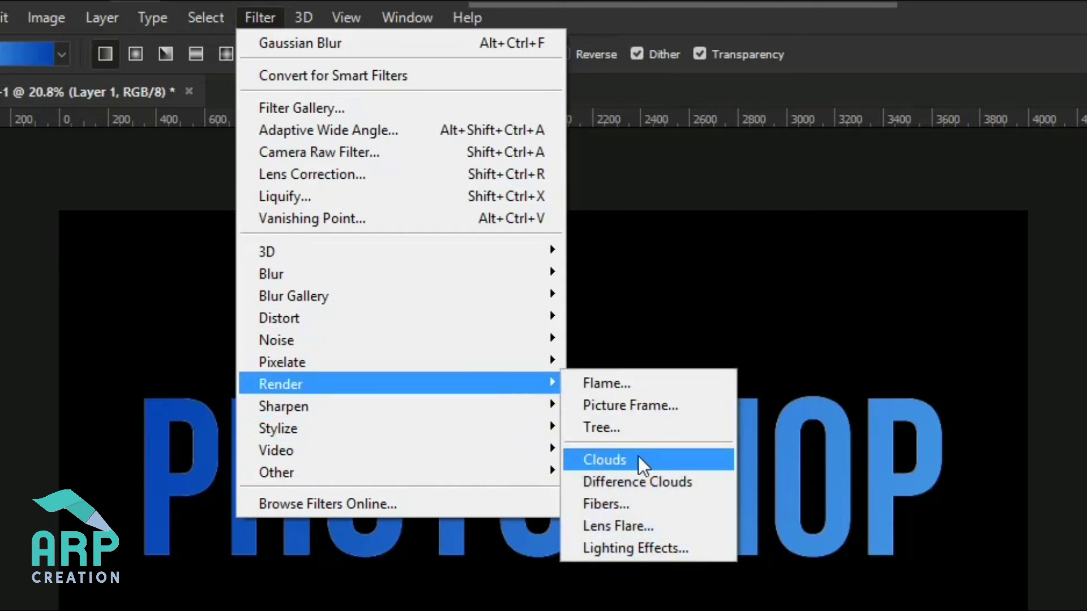
click(638, 458)
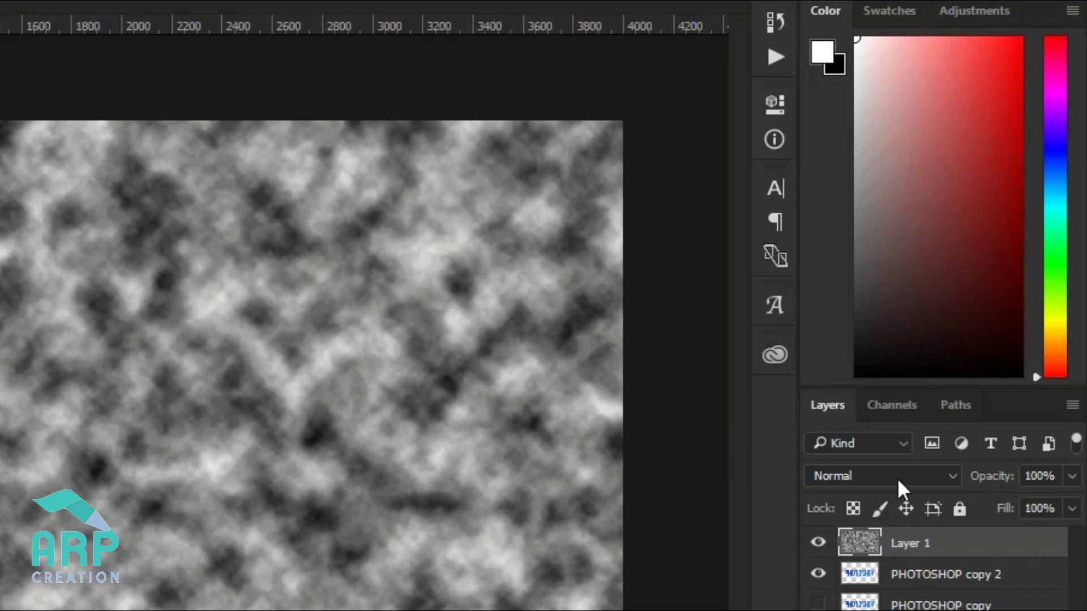
click(898, 478)
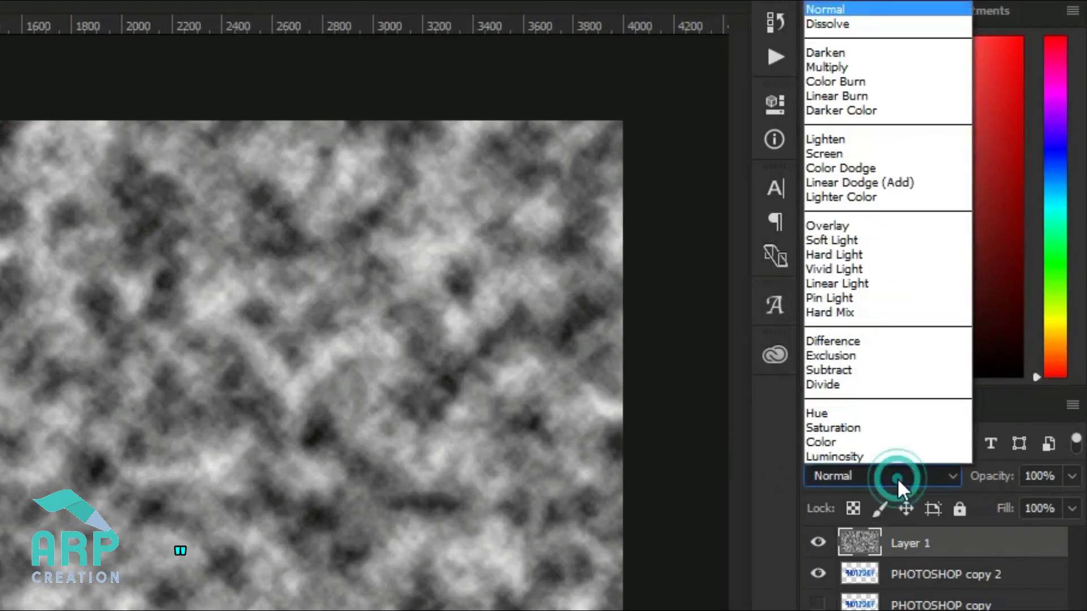
click(848, 167)
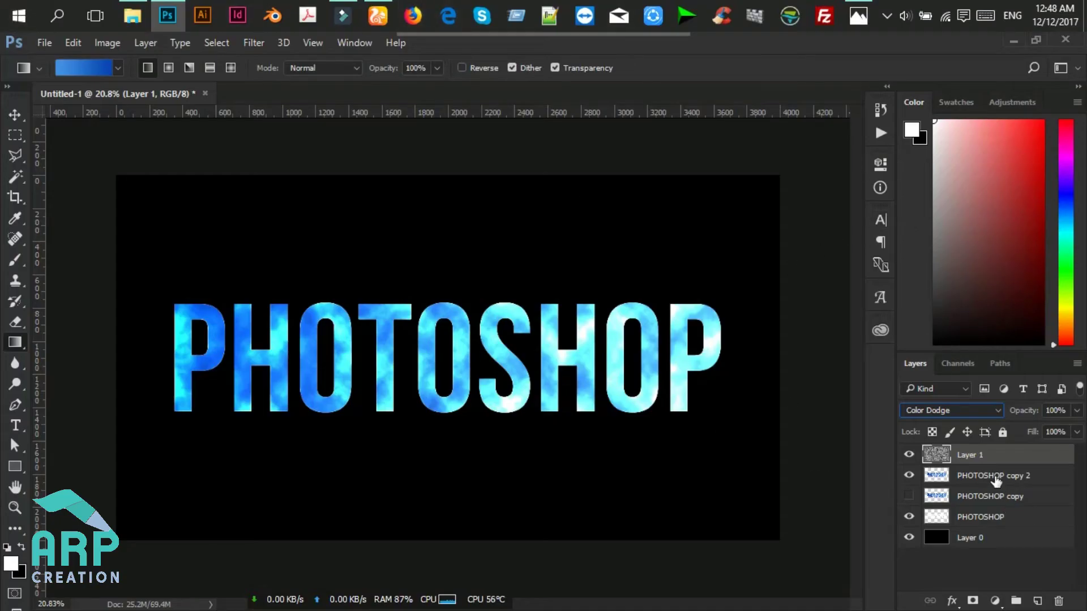
click(997, 481)
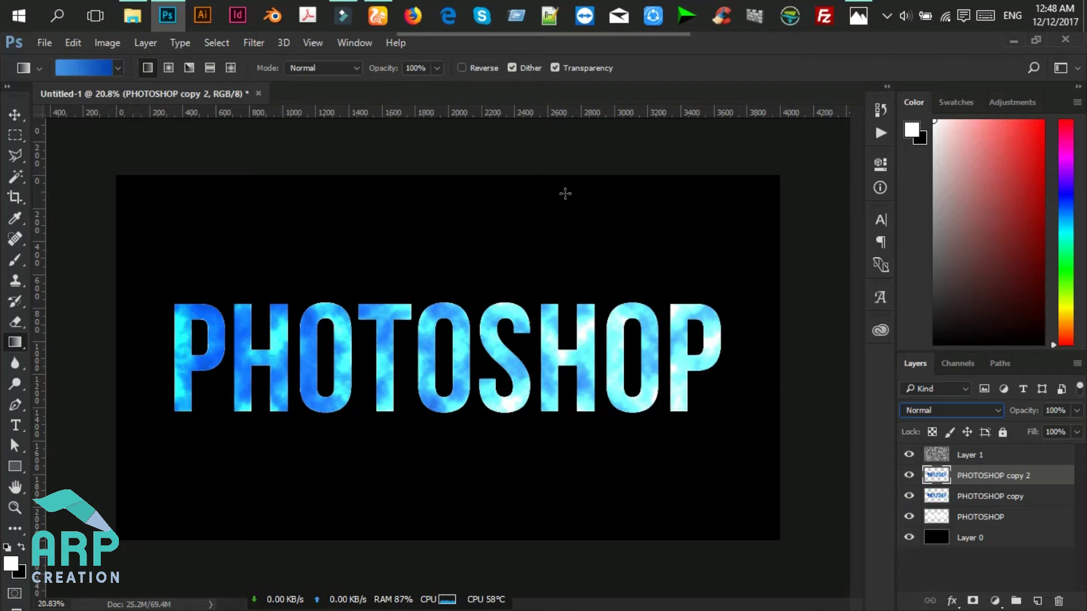
- Apply a 199.3 px Gaussian Blur to PHOTOSHOP copy 2 for a soft blue glow
click(252, 44)
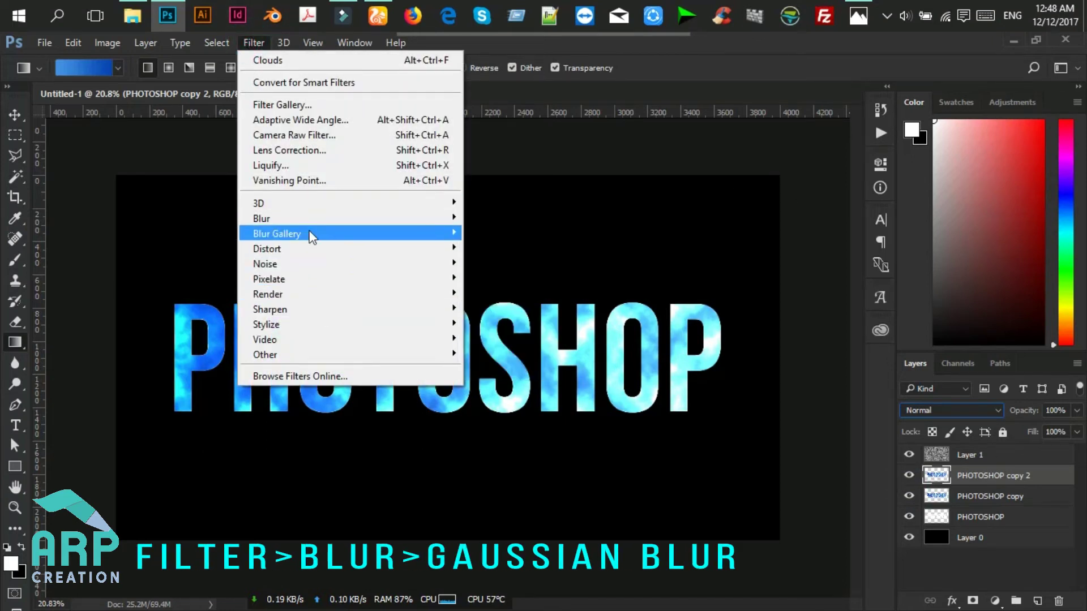
mouse_move(262, 219)
click(505, 279)
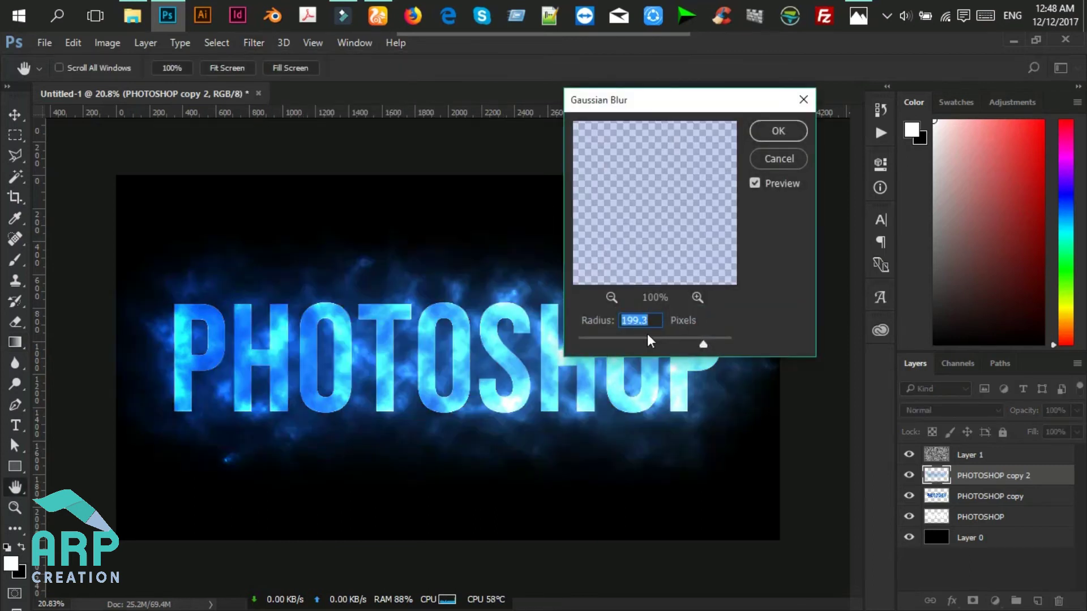
click(655, 324)
click(775, 136)
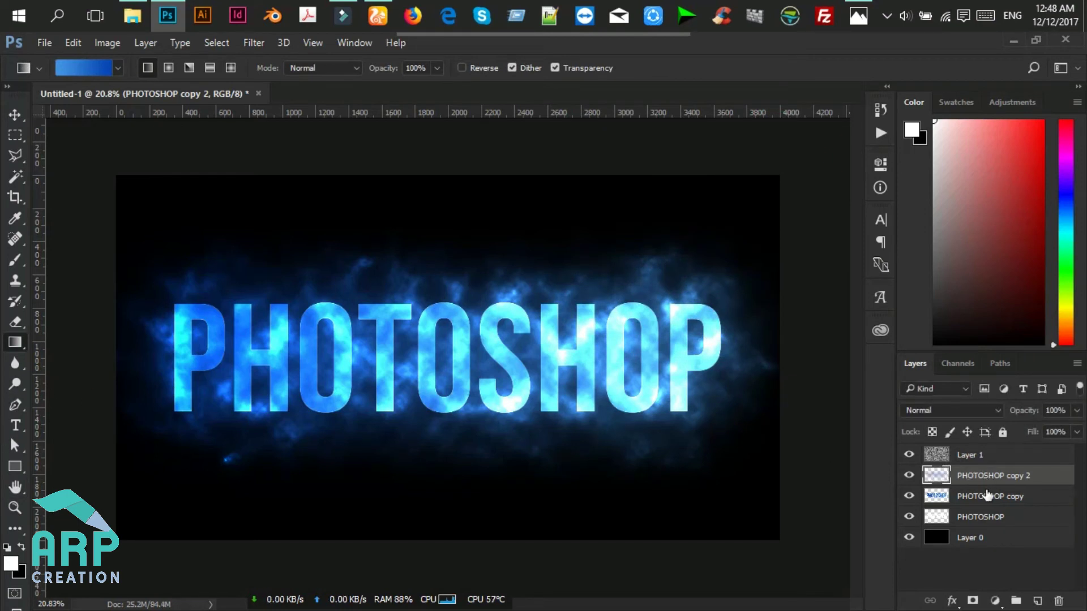
click(983, 455)
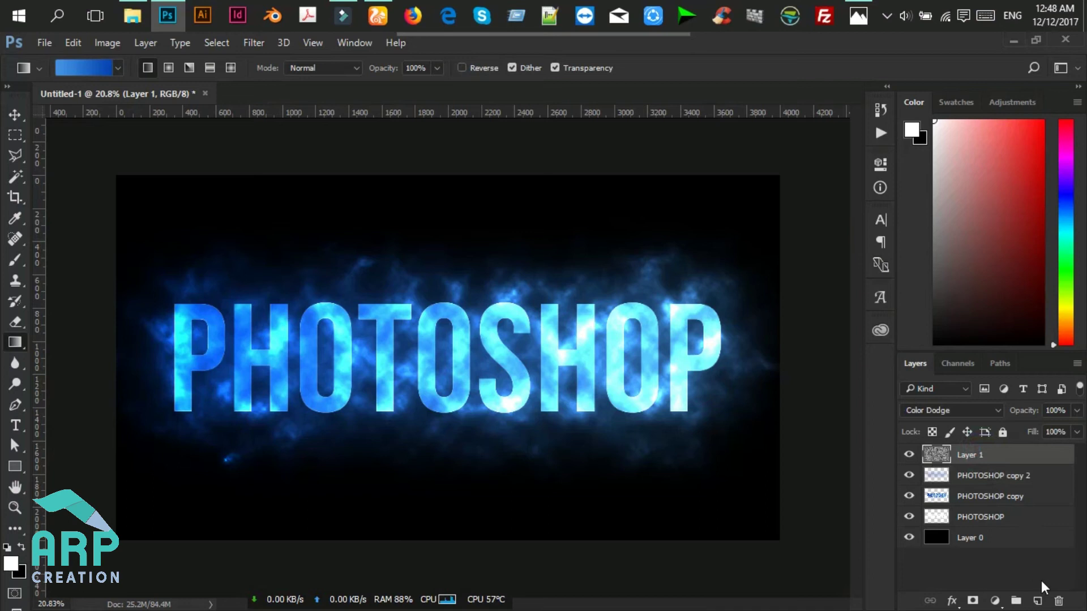
- Select the Brush tool with galaxy sparkle brush preset 174
click(14, 260)
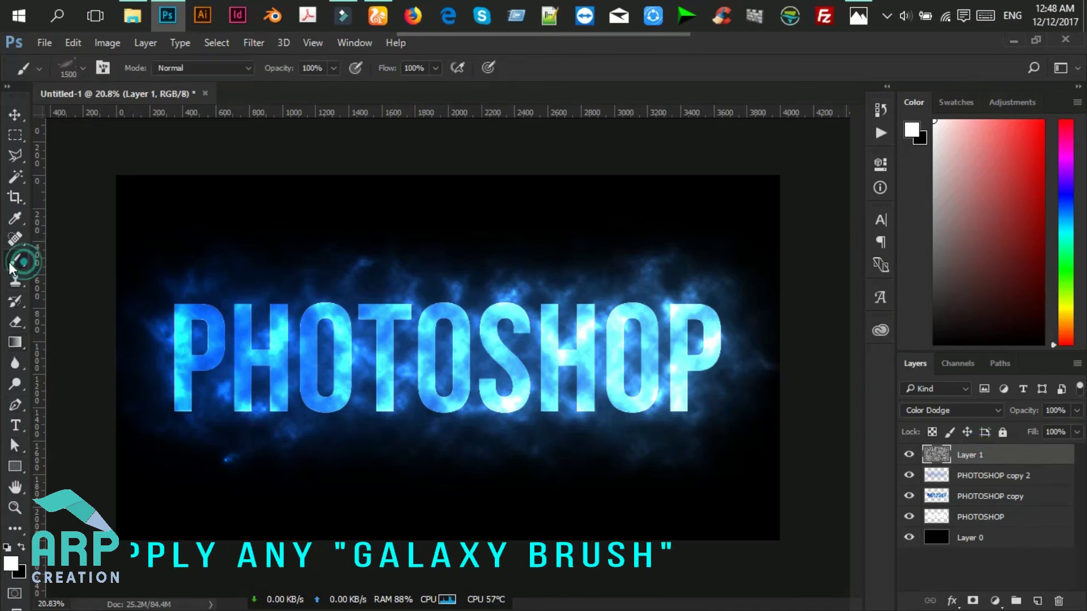
click(87, 72)
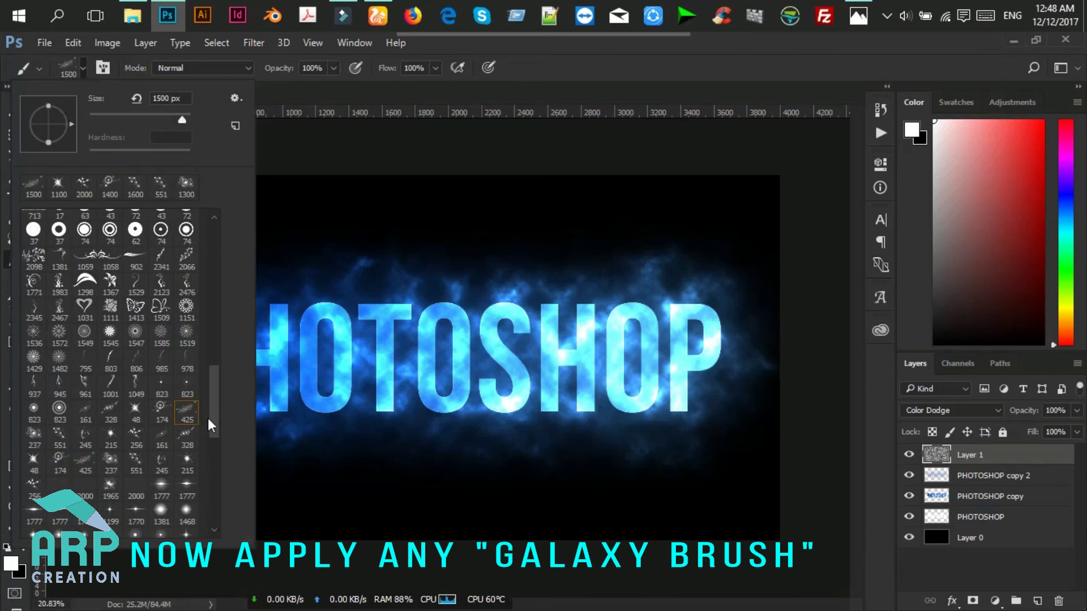
scroll(166, 469, down, 1)
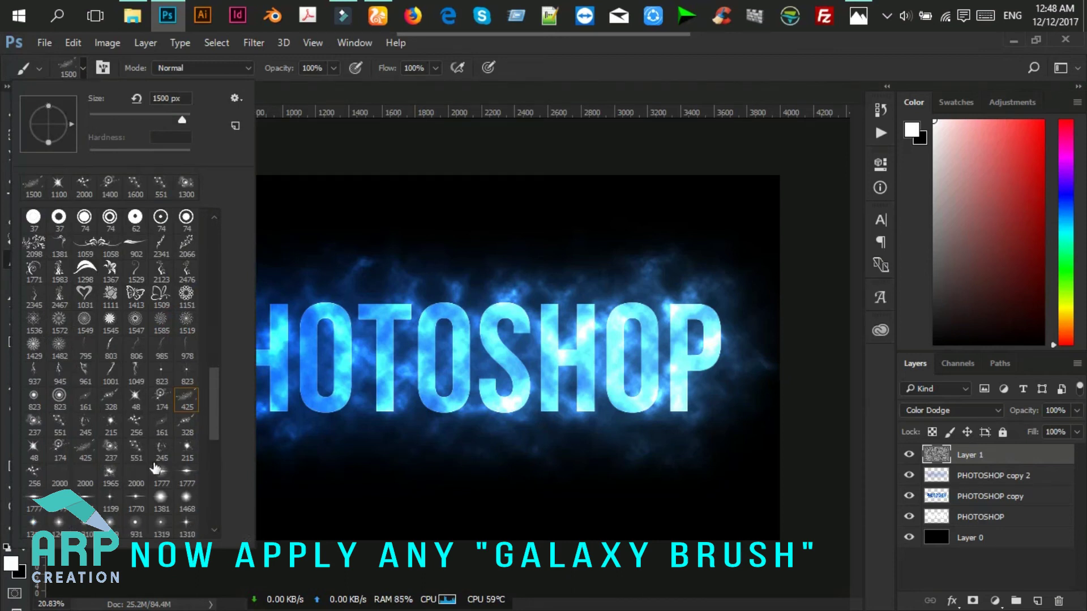
click(163, 398)
click(507, 120)
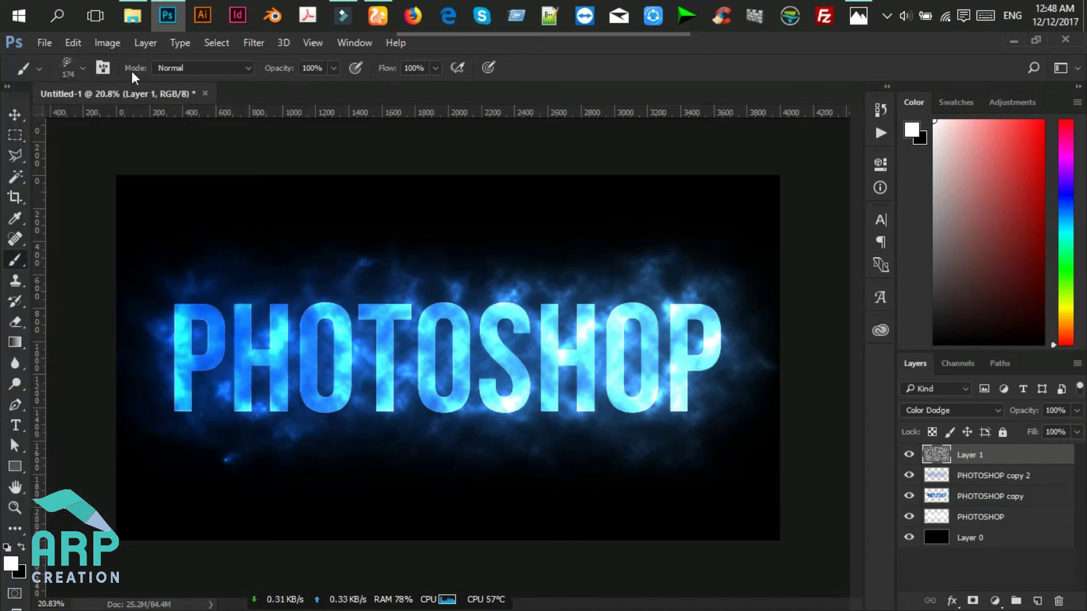
- Enlarge the brush and stamp sparkles over the PH and OTOSHOP letters
key(bracketright)
key(bracketright)
key(bracketright)
key(bracketright)
key(bracketleft)
click(267, 299)
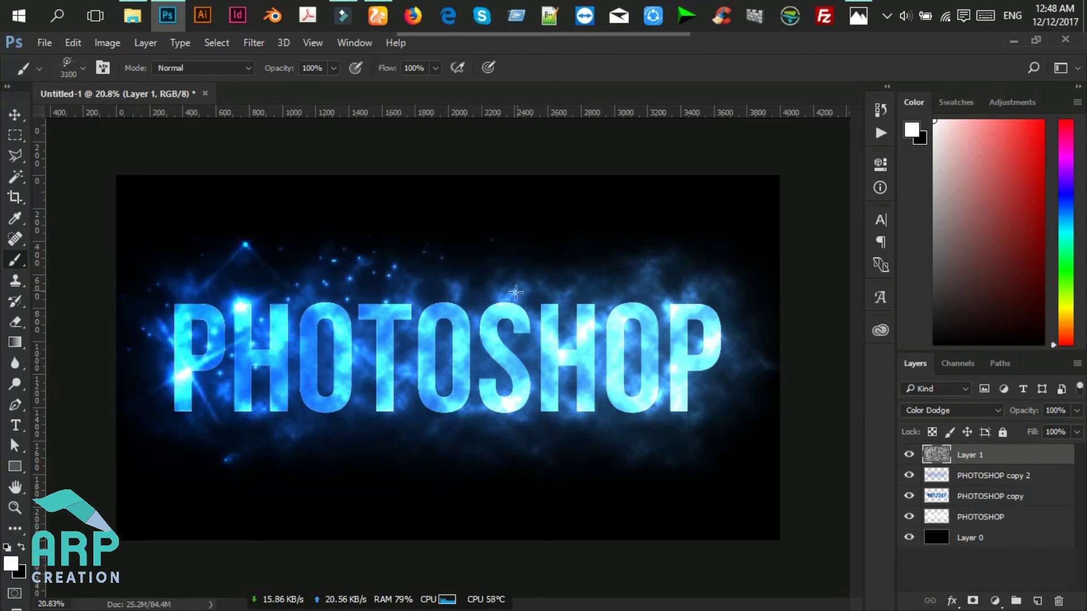
click(552, 288)
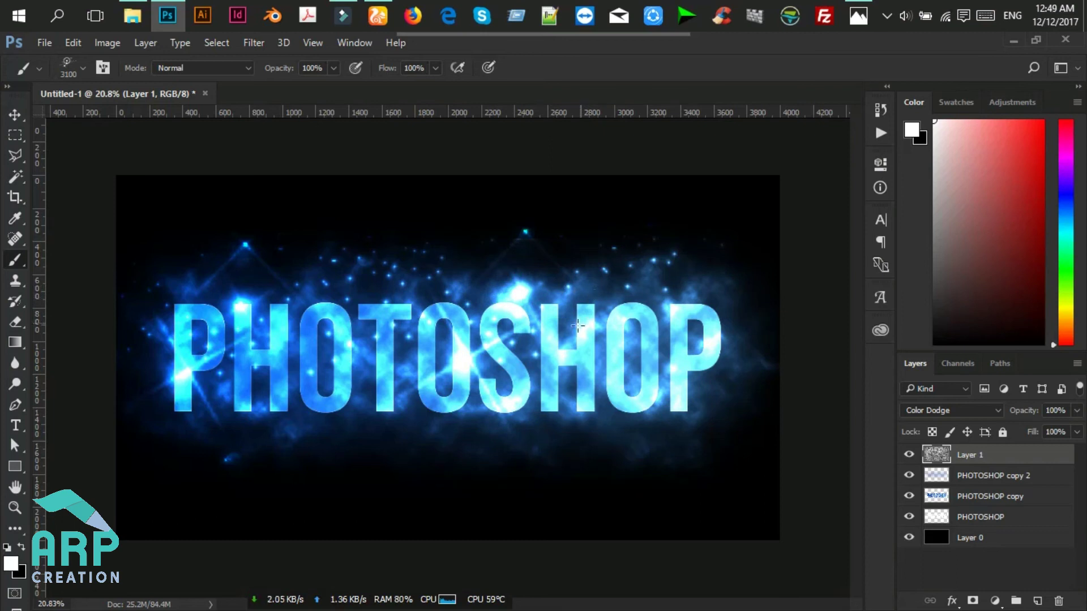
click(84, 71)
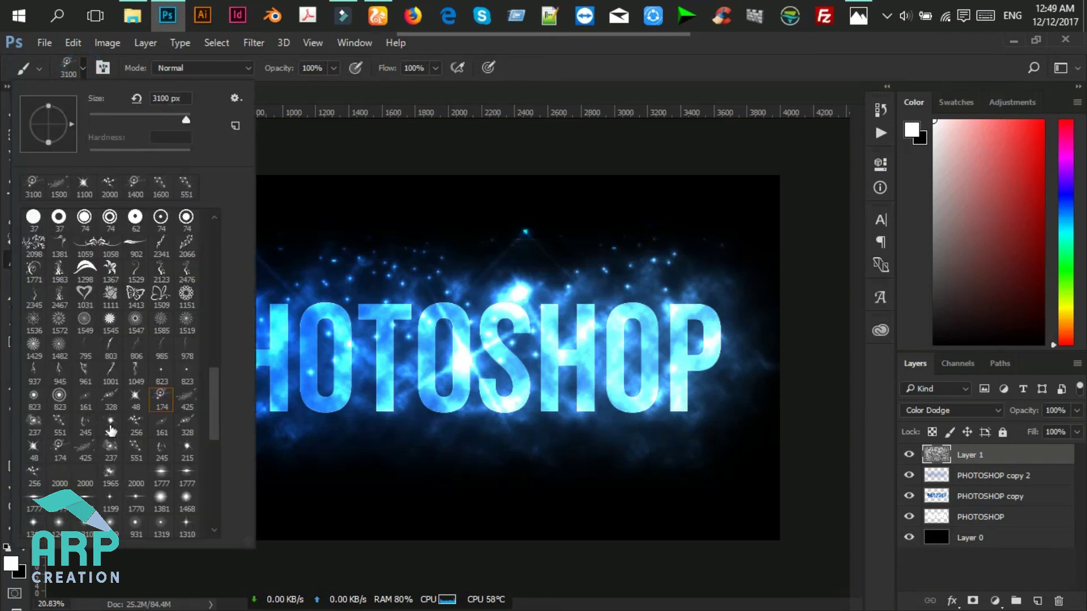
- With sparkle brush 256 enlarged to 900 px, stamp sparkle dots on the canvas
click(135, 423)
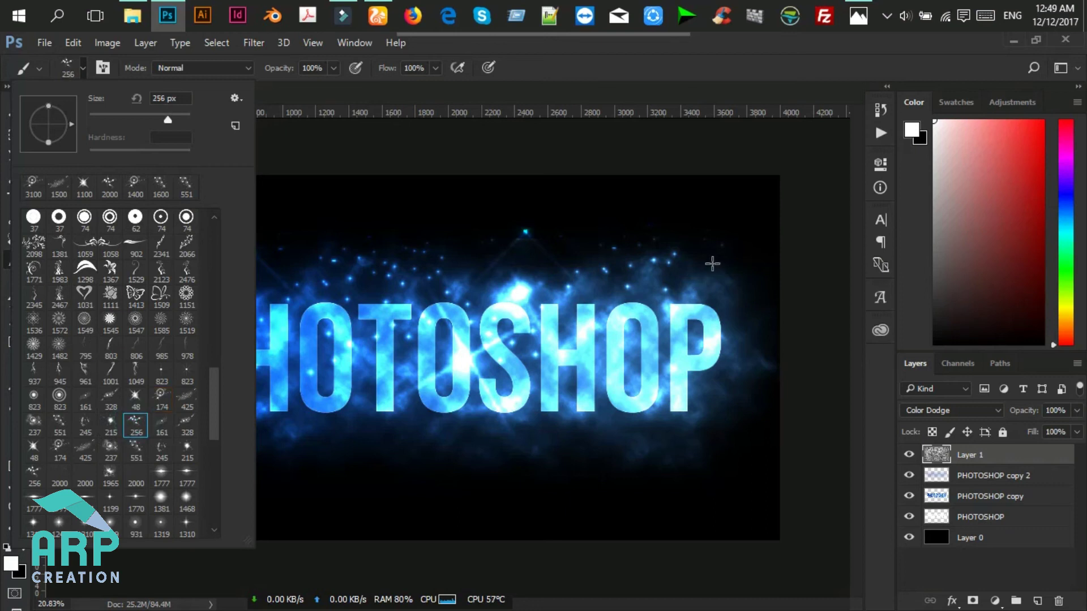
click(712, 264)
key(bracketright)
key(bracketright)
key(bracketright)
click(658, 254)
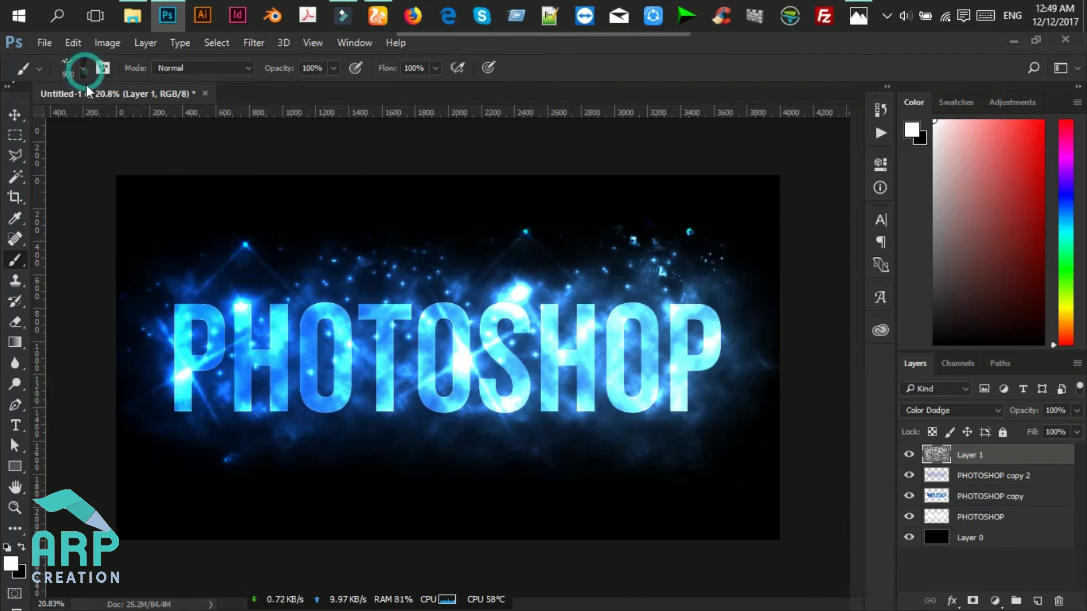
- With star brush 237 at about 1000 px, stamp glowing stars below and above the text
click(83, 68)
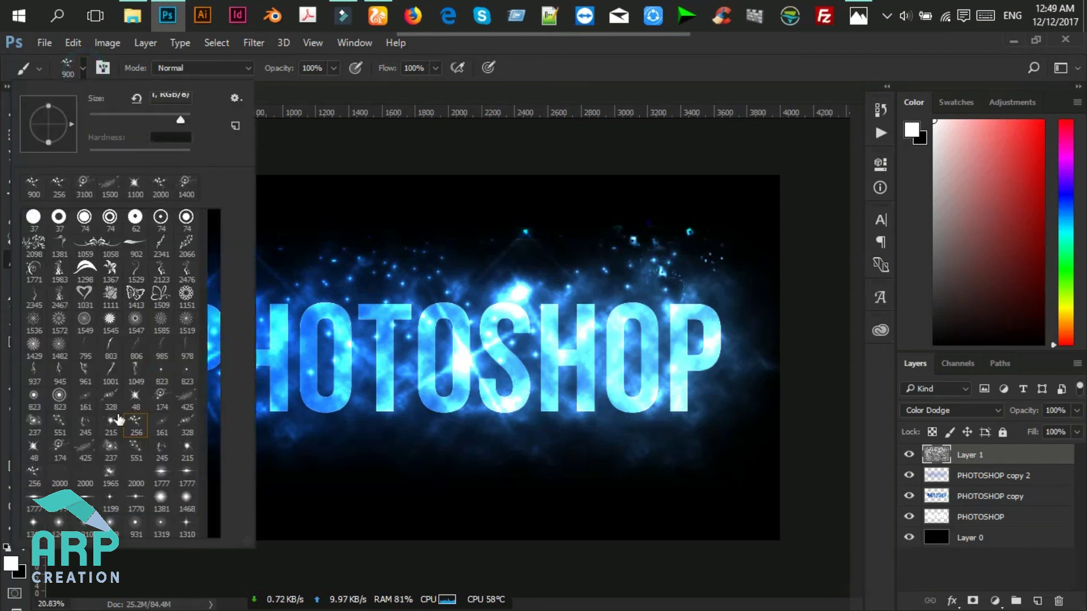
click(111, 451)
click(631, 67)
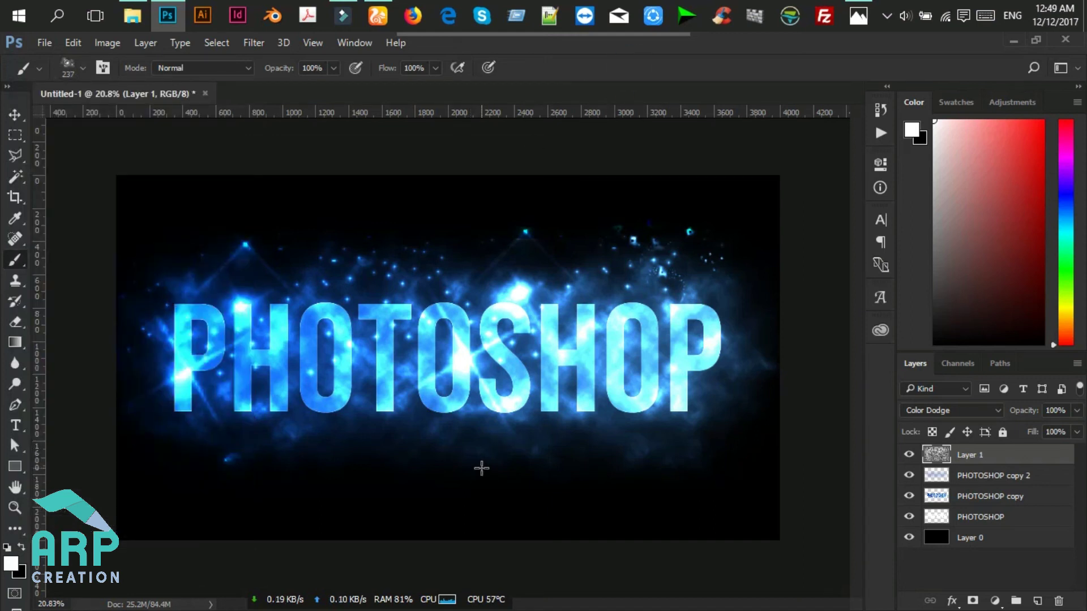
key(bracketright)
key(bracketright)
key(bracketright)
click(443, 444)
click(606, 438)
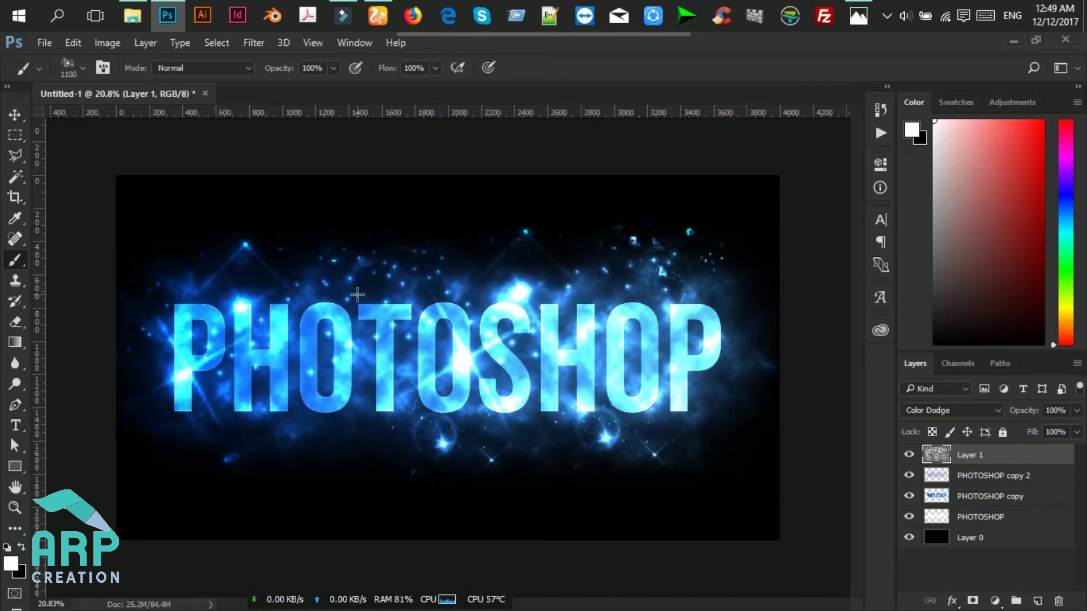
click(361, 295)
click(238, 427)
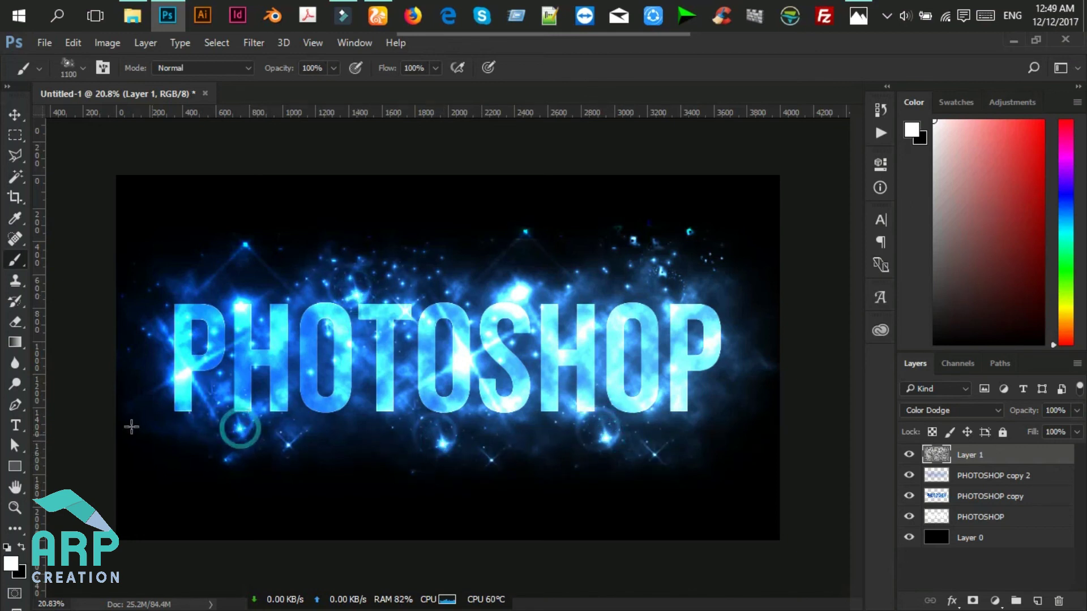
- Switch back to sparkle brush 174, then minimize Photoshop to the desktop
right_click(83, 317)
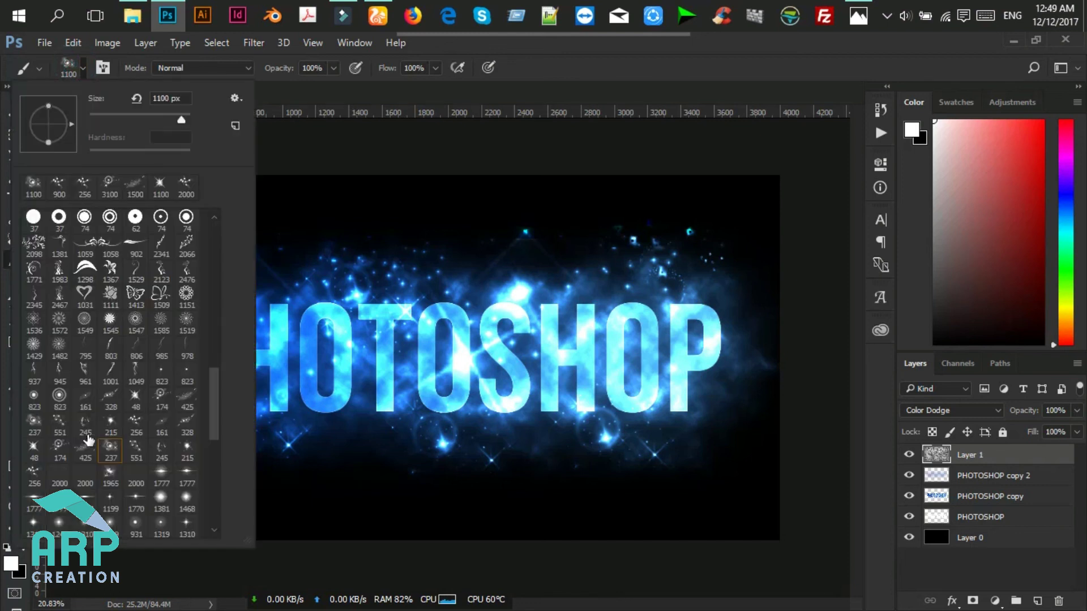
click(58, 450)
click(580, 94)
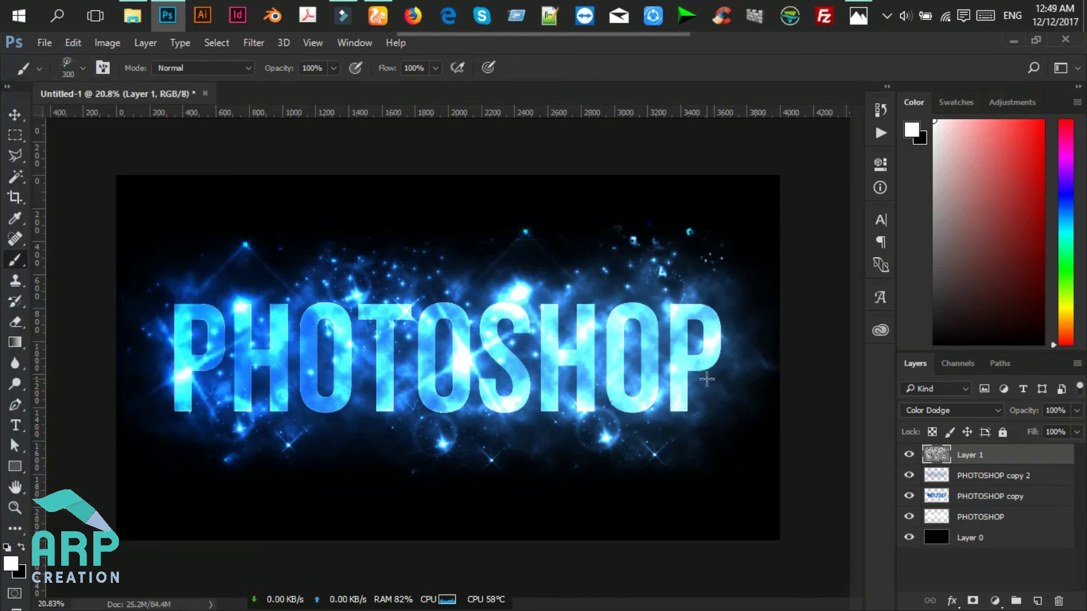
scroll(450, 357, down, 1)
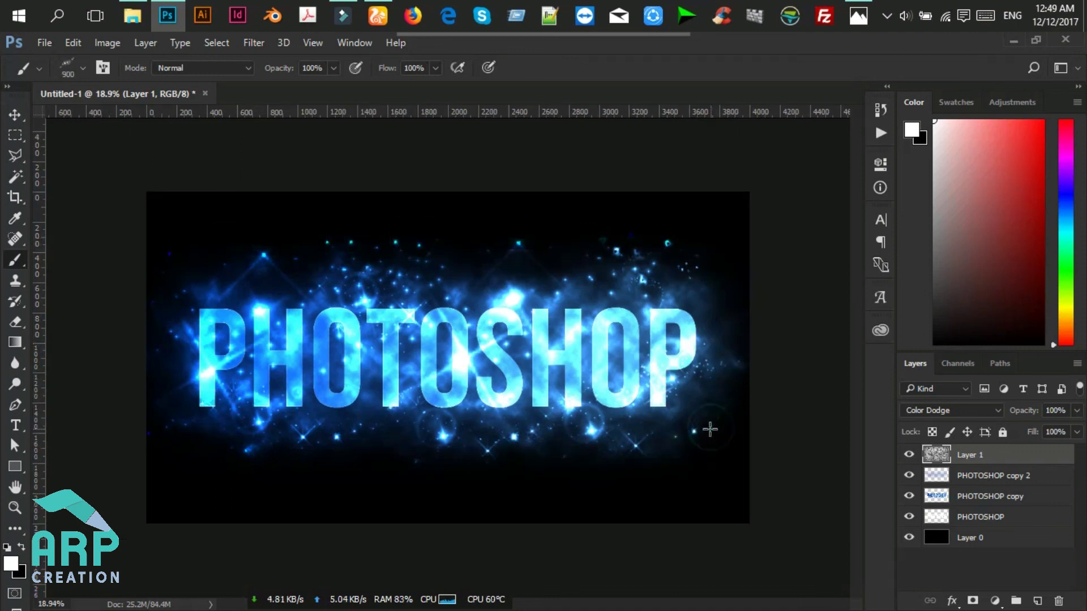
scroll(585, 456, down, 1)
scroll(580, 457, up, 2)
scroll(668, 417, up, 1)
scroll(669, 417, down, 1)
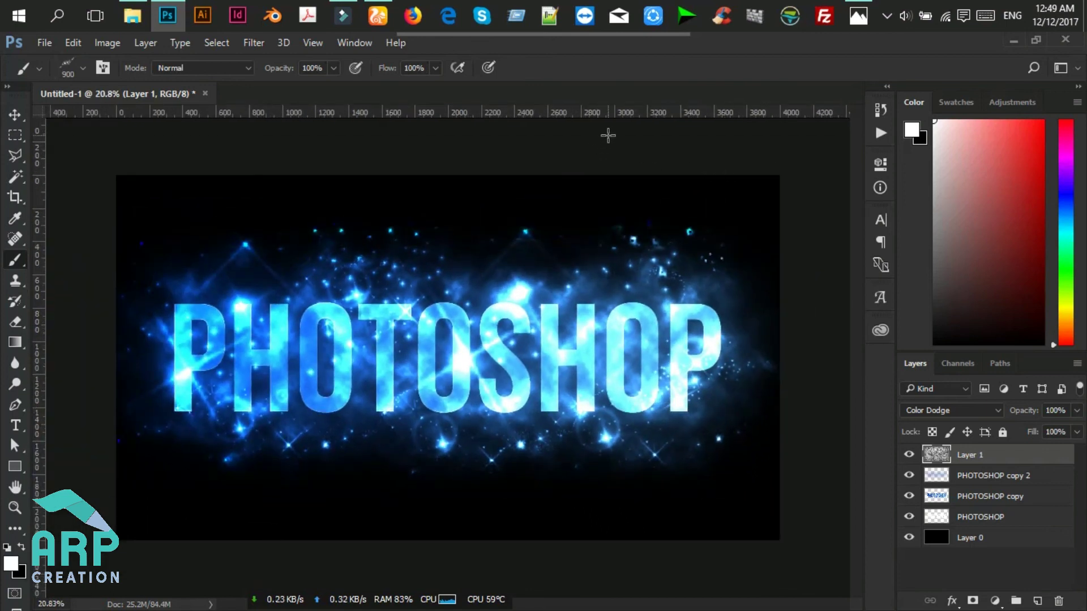
click(1006, 42)
right_click(703, 132)
click(746, 179)
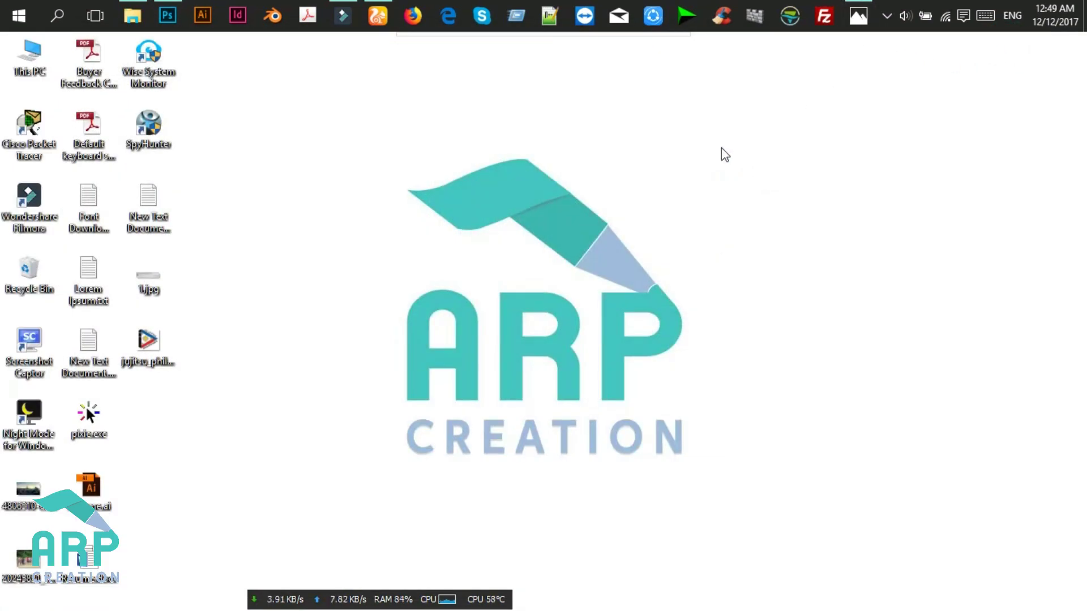